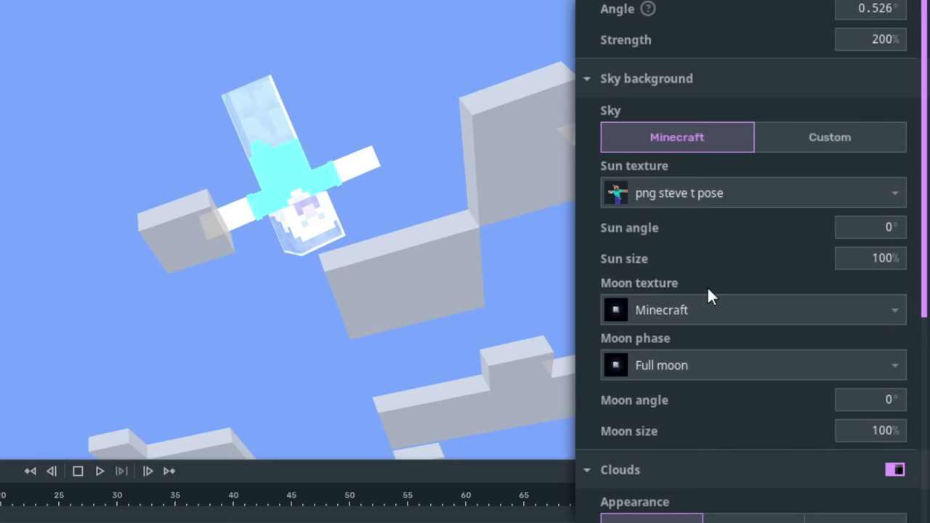
Set the sun angle to 33° and the sun size to 118%
left_click_drag(844, 225, 813, 267)
mouse_move(869, 268)
left_mouse_down()
mouse_move(897, 263)
mouse_move(855, 258)
left_mouse_up()
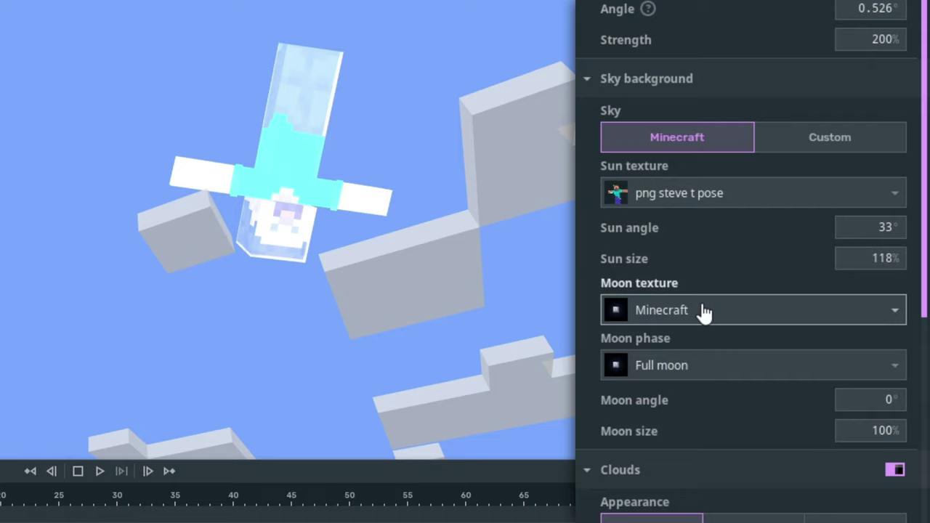
scroll(708, 290, "down", 2)
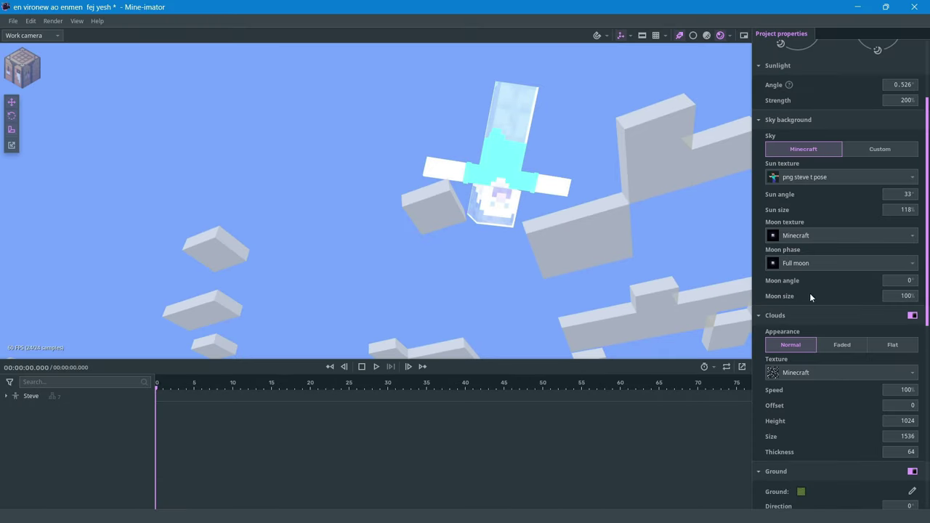
scroll(843, 237, "up", 2)
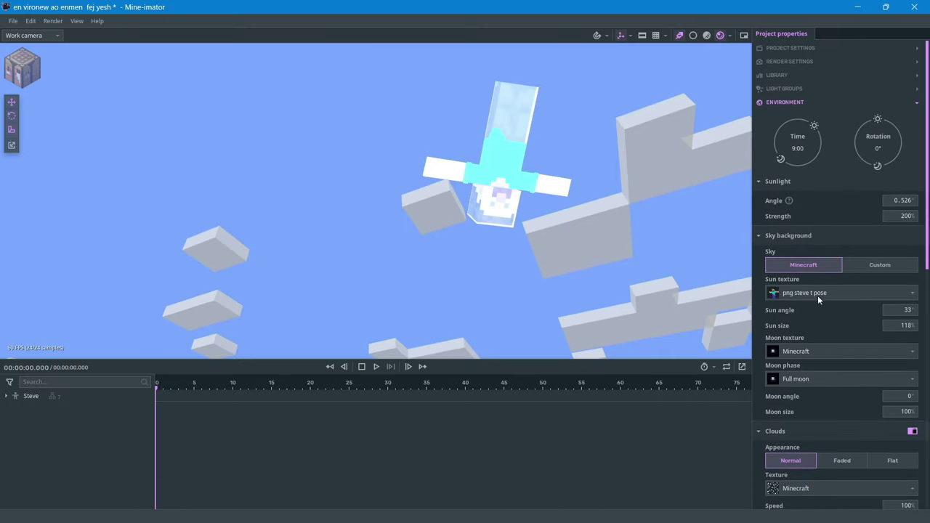
Change the time of day to night and set the moon phase to Last quarter
left_click_drag(814, 136, 792, 159)
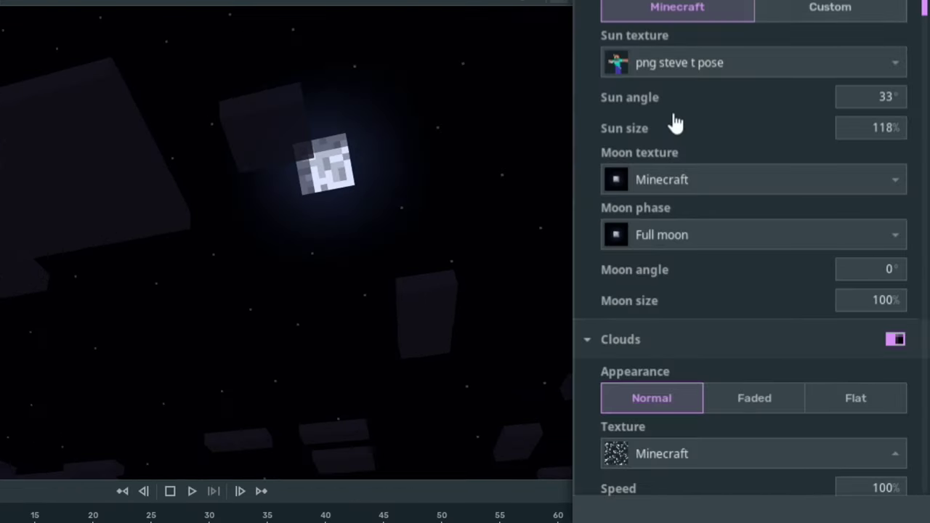
left_click(718, 237)
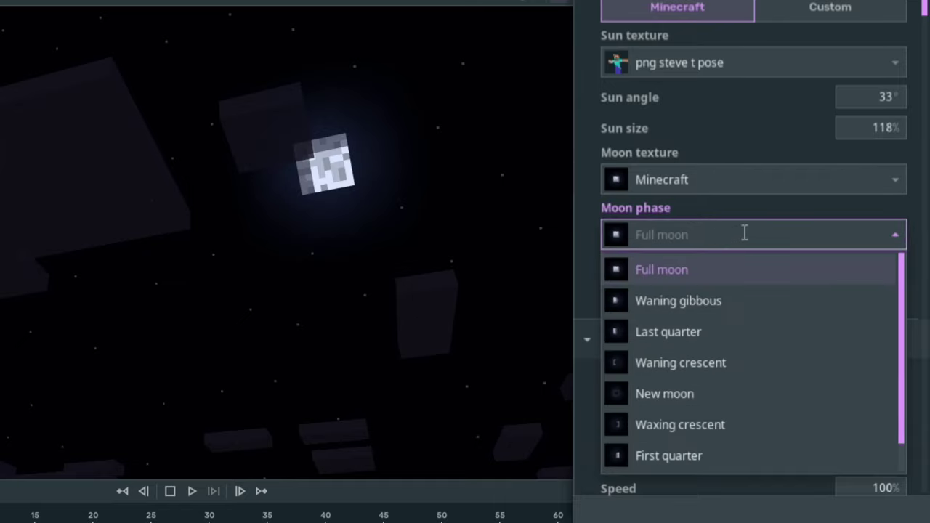
scroll(807, 270, "down", 1)
scroll(737, 301, "up", 1)
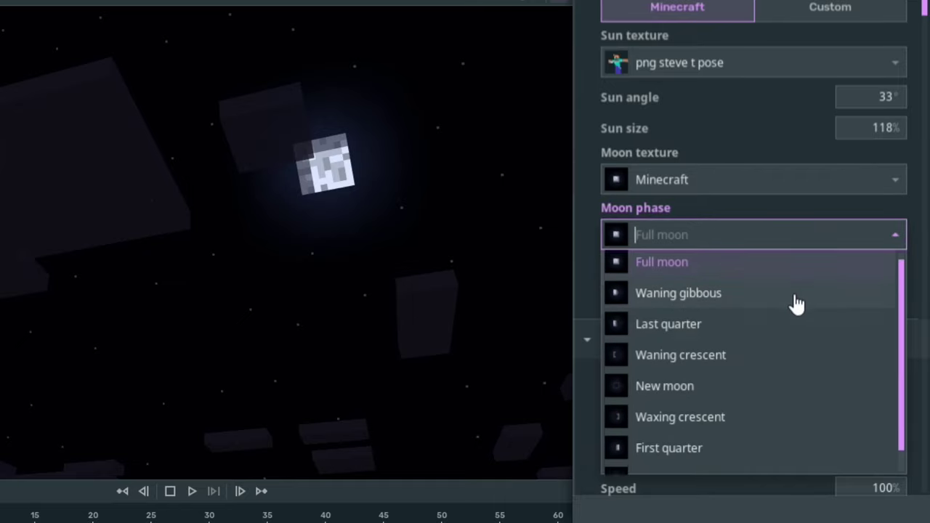
left_click(703, 334)
left_click(706, 235)
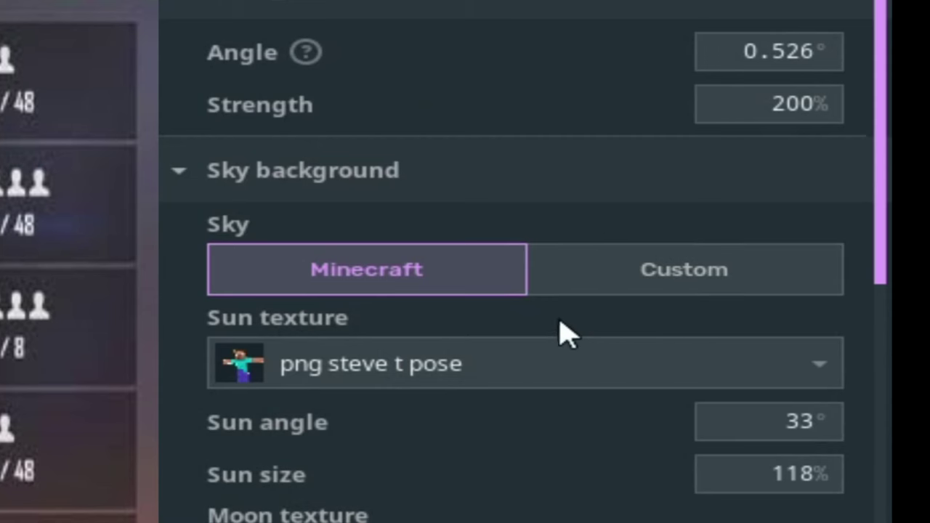
Switch the sky background to Custom and load Langit briu.png from the Pictures folder as its image
left_click(599, 276)
left_click(741, 255)
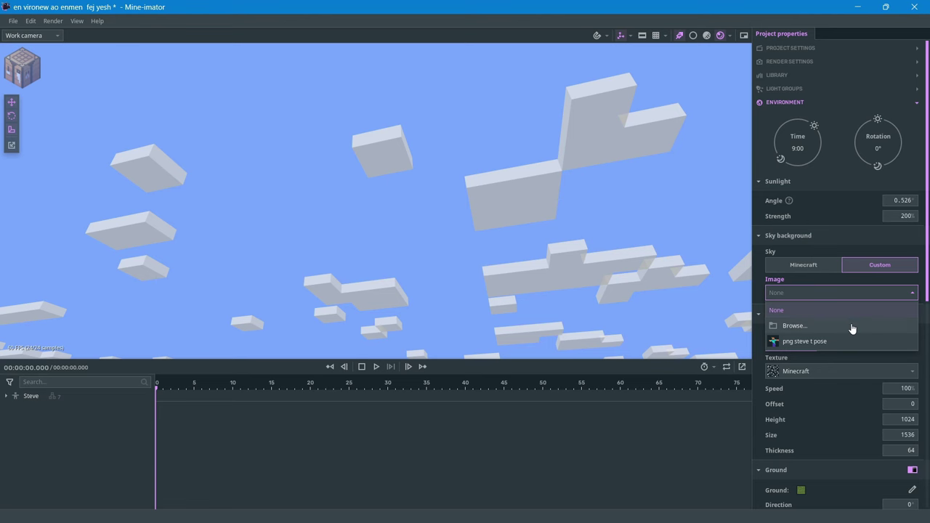
left_click(852, 327)
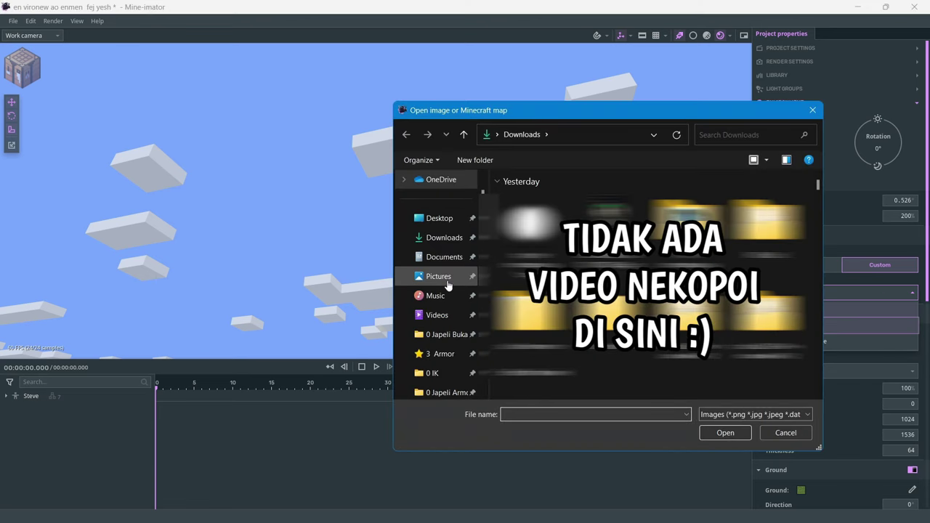
left_click(438, 276)
scroll(619, 270, "down", 5)
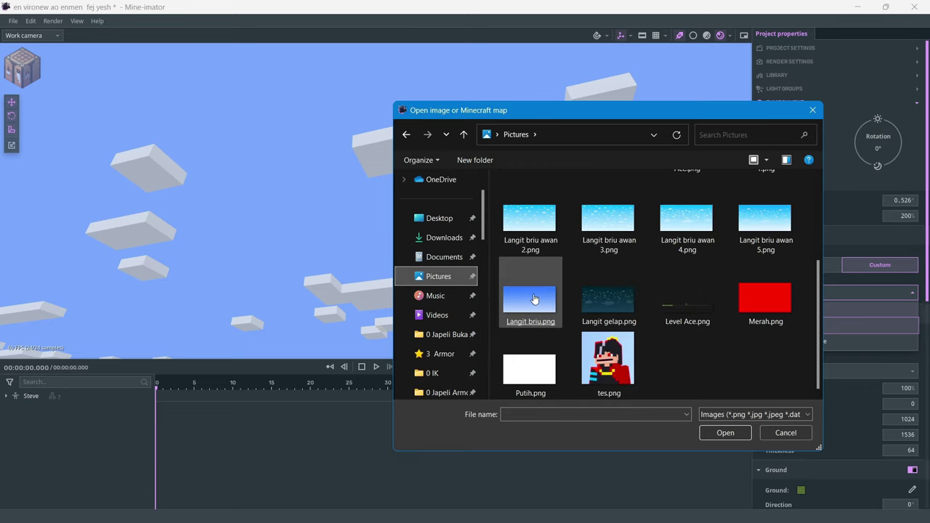
left_click(535, 299)
double_click(534, 299)
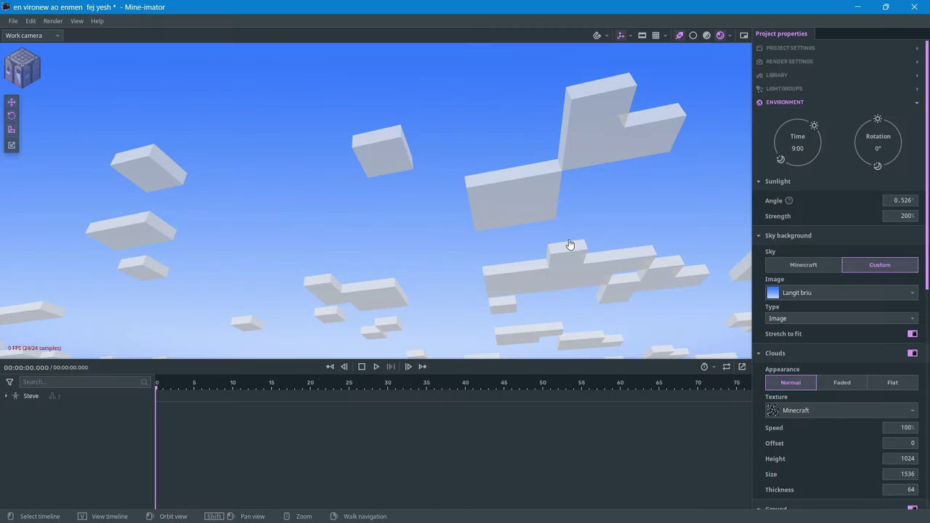
middle_click_drag(571, 245, 766, 289)
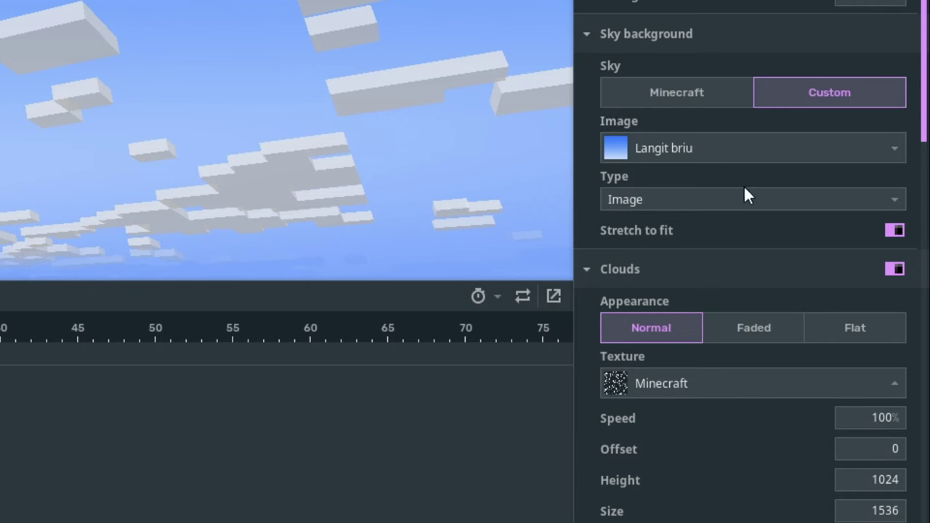
Try the Skysphere and Skybox types for the custom sky image and return to the Image type
left_click(746, 192)
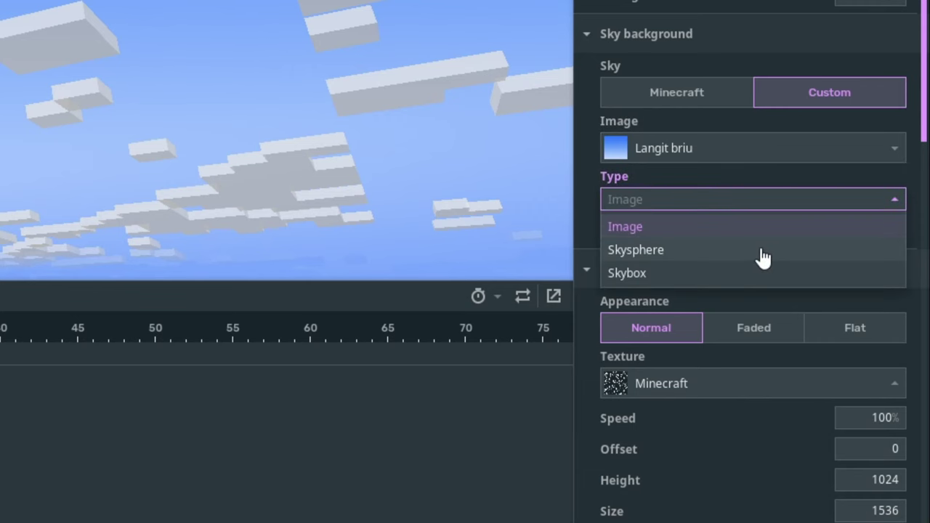
left_click(763, 251)
left_click(727, 203)
left_click(712, 274)
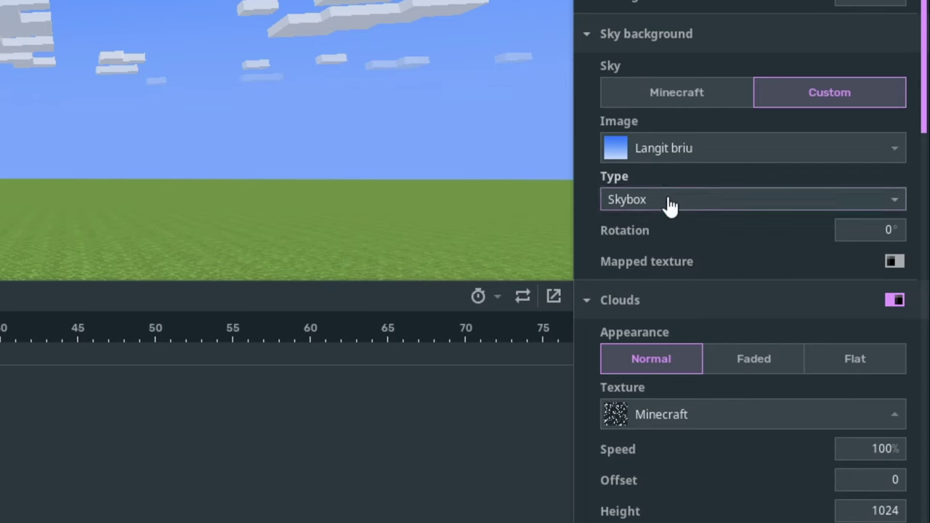
left_click(666, 201)
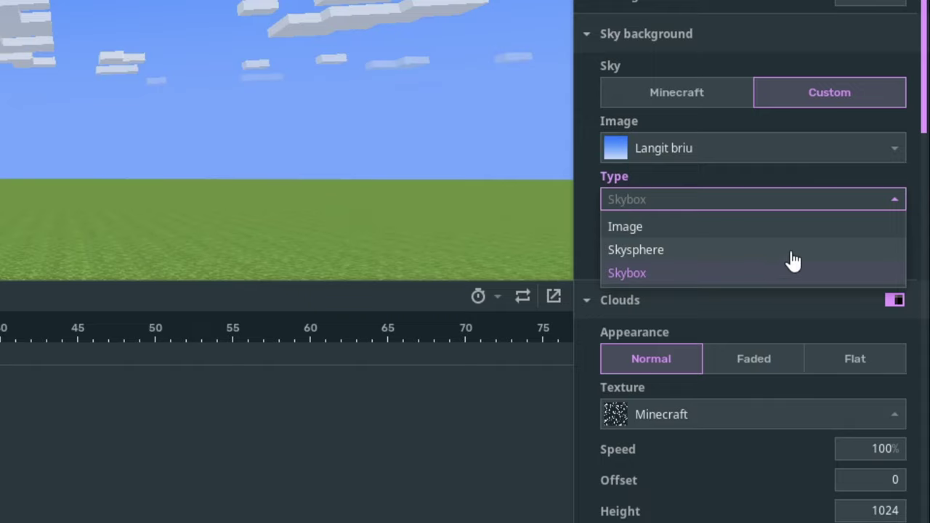
left_click(796, 252)
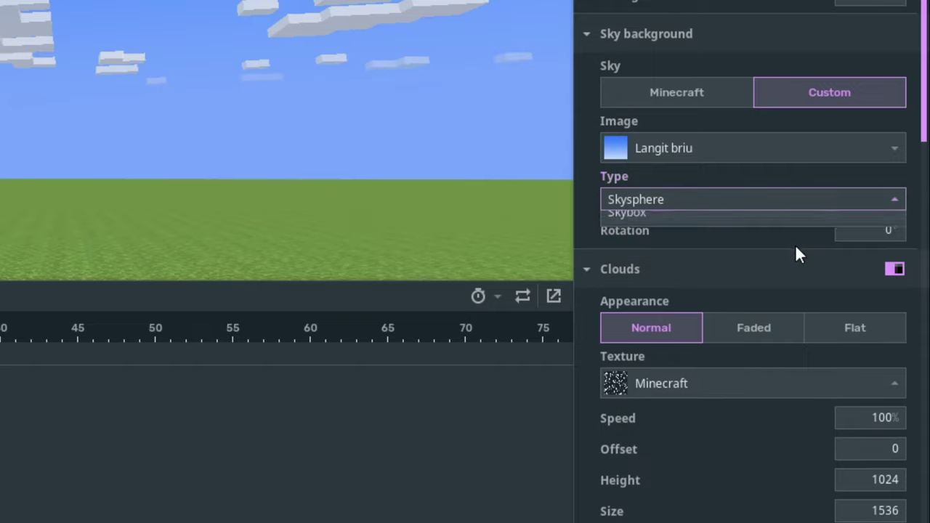
left_click(774, 205)
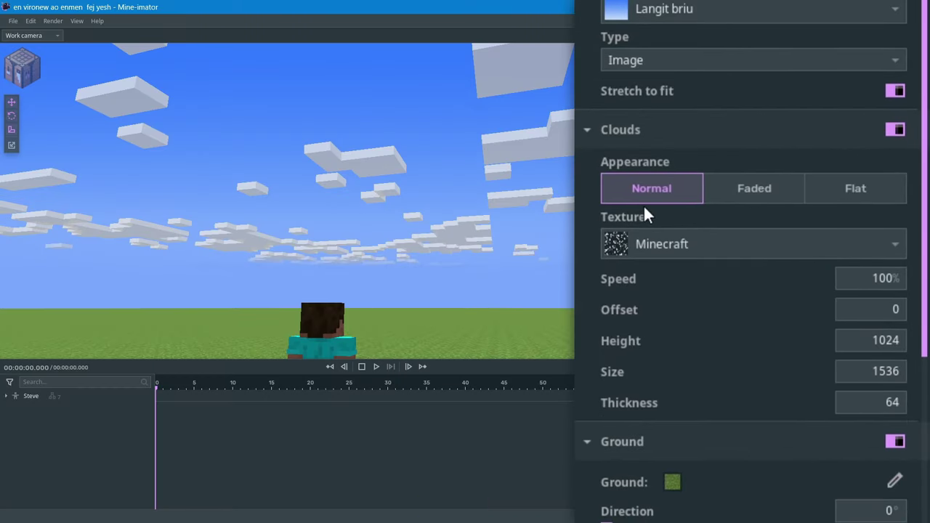
Try the Faded and Flat cloud appearances and return to Normal
left_click(732, 198)
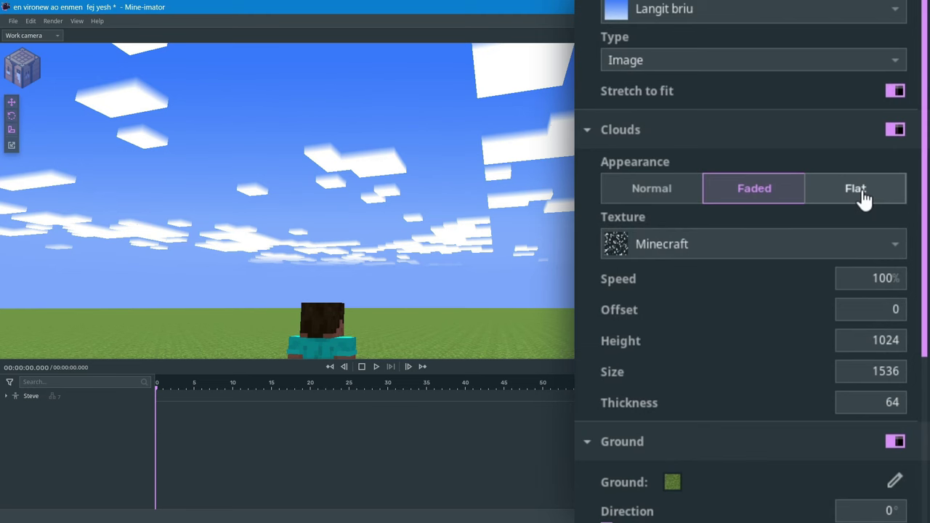
left_click(864, 198)
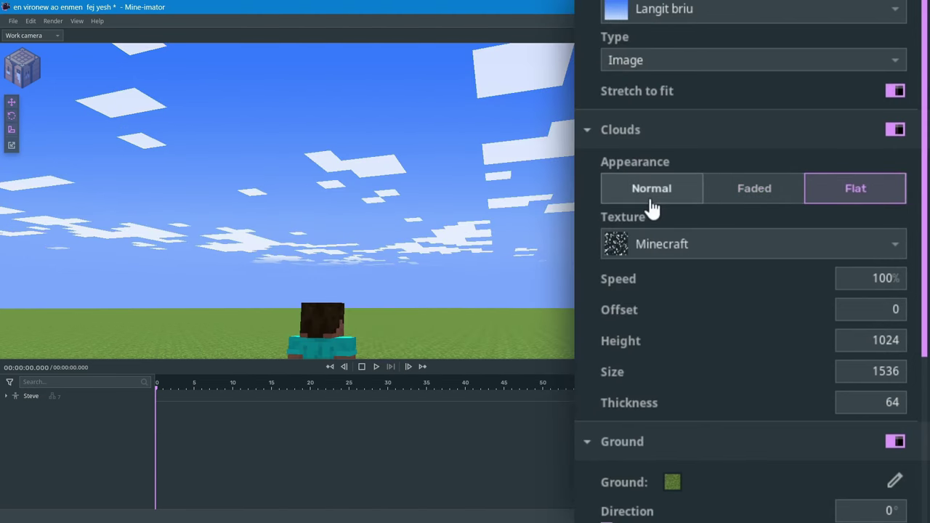
left_click(652, 190)
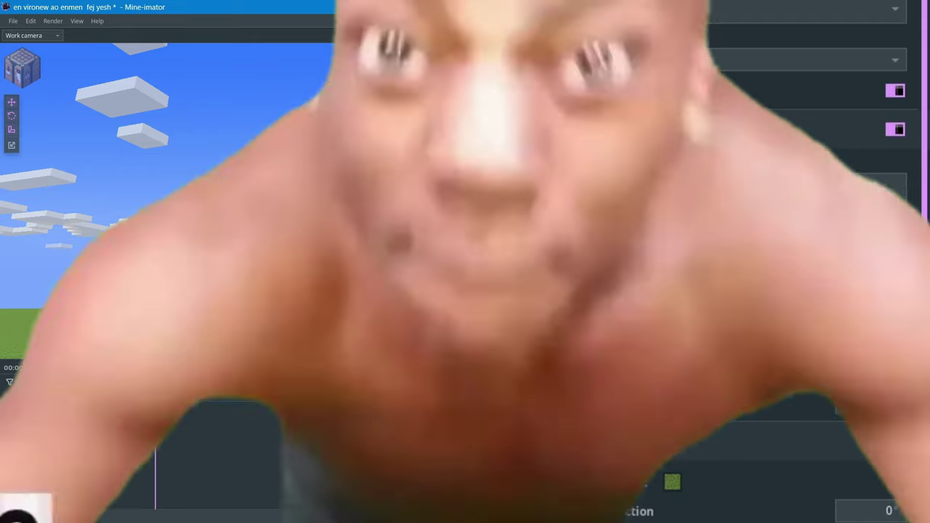
Play the animation to preview the cloud movement at the default speed, and stop playback
mouse_move(871, 279)
left_mouse_down()
mouse_move(881, 278)
mouse_move(867, 274)
left_mouse_up()
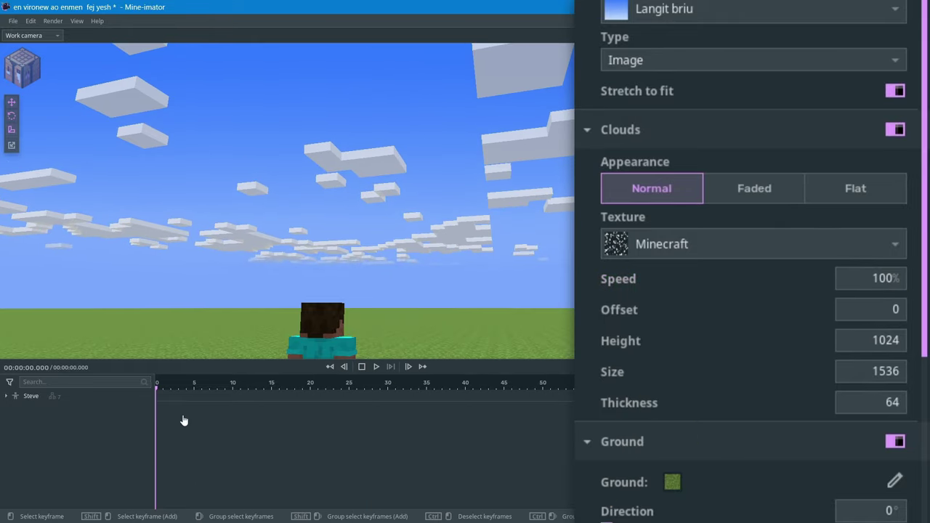
key("space")
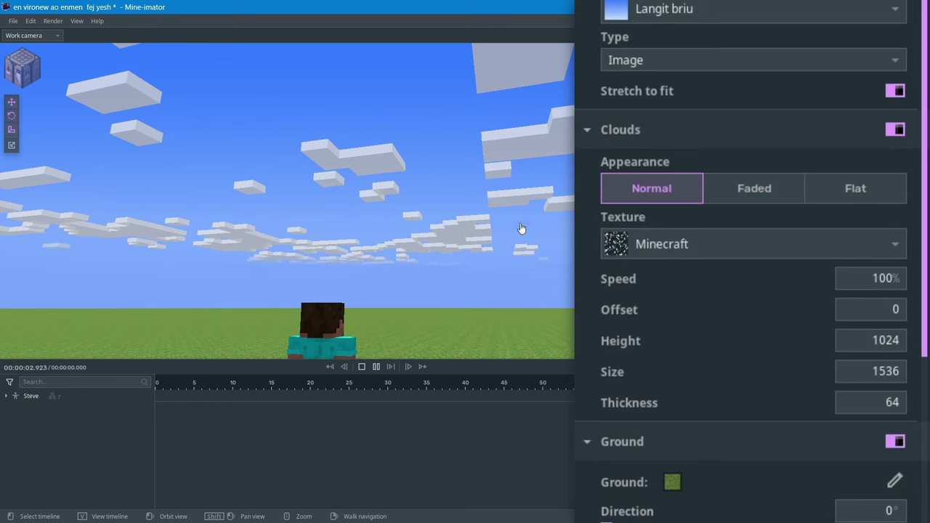
left_click(361, 366)
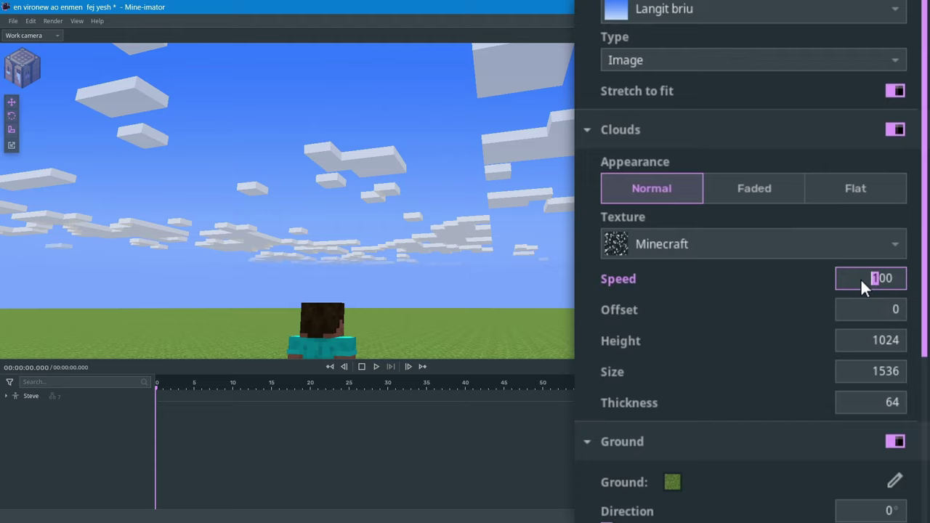
Set the cloud speed to 200% and preview the movement by playing the animation
type("200")
key("Return")
key("space")
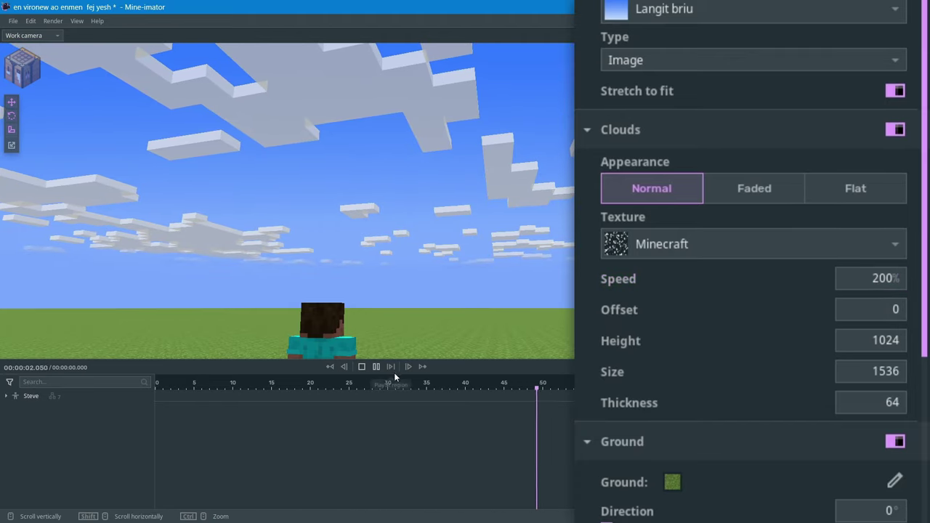
left_click(361, 367)
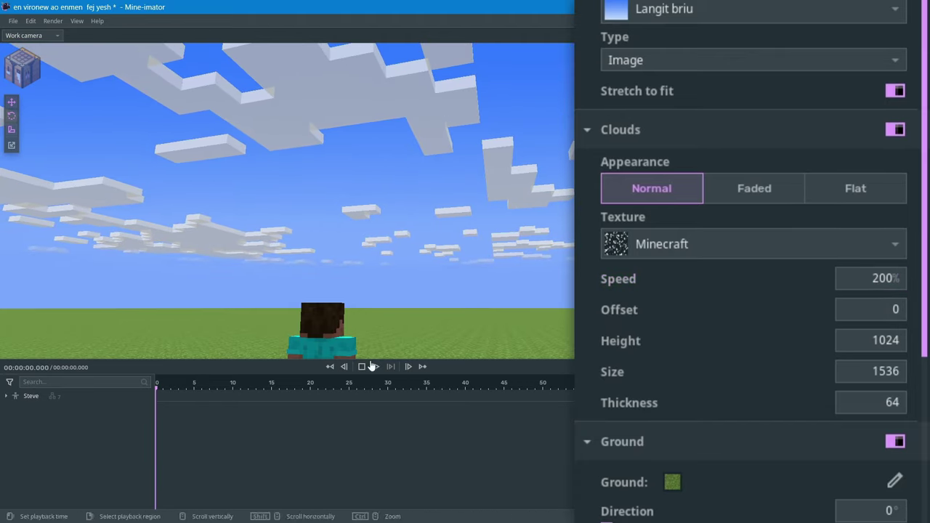
Raise the cloud speed to 1000% and play the animation to preview the faster clouds
left_click(876, 285)
type("1000")
key("Return")
key("space")
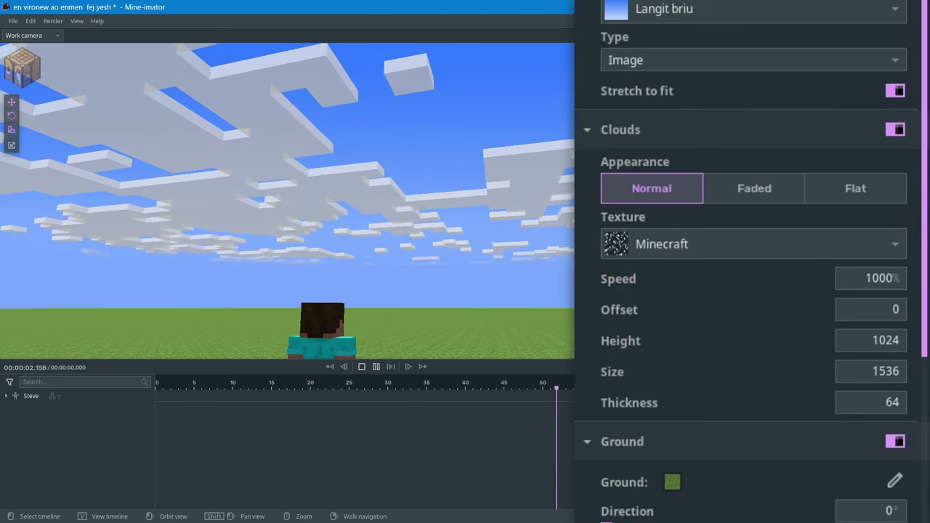
left_click_drag(557, 386, 37, 396)
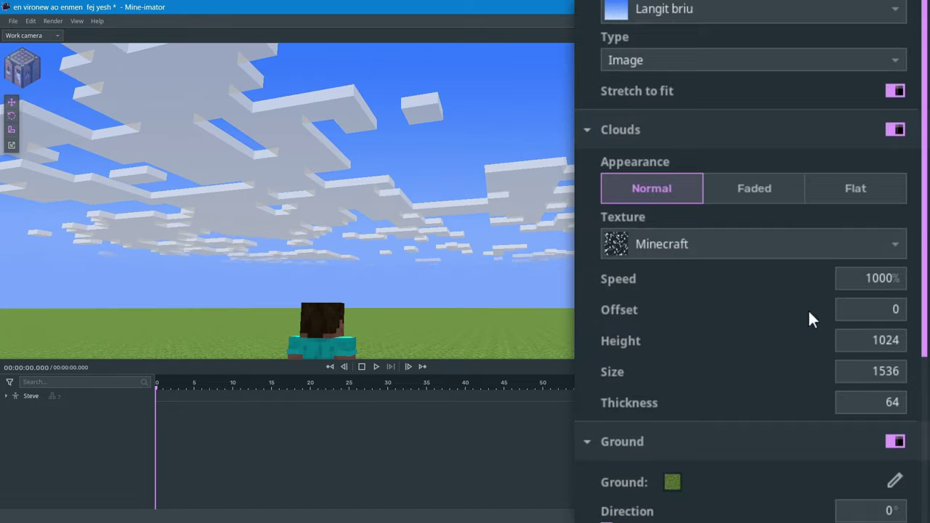
Try a cloud offset of 1360 and a different cloud height, and reset the cloud values to their defaults
left_click_drag(874, 320, 799, 309)
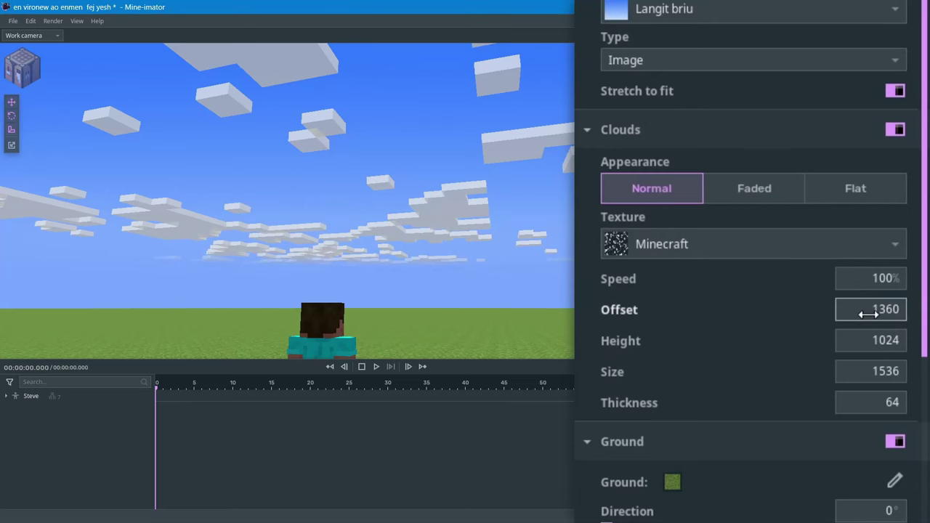
right_click(869, 314)
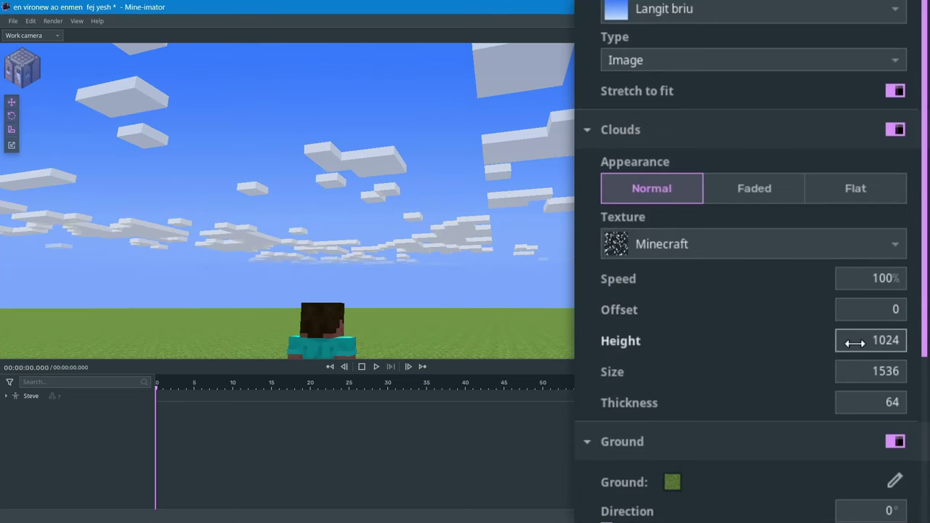
left_click_drag(851, 341, 889, 400)
right_click(861, 347)
right_click(891, 373)
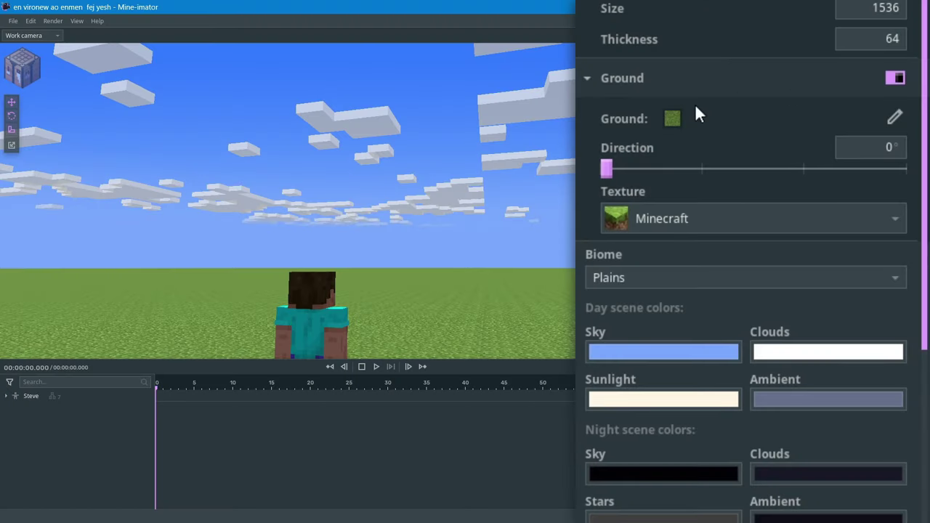
Open the ground block selection and try lapis ore, emerald ore and other blocks as the ground surface
right_click_drag(540, 312, 499, 326)
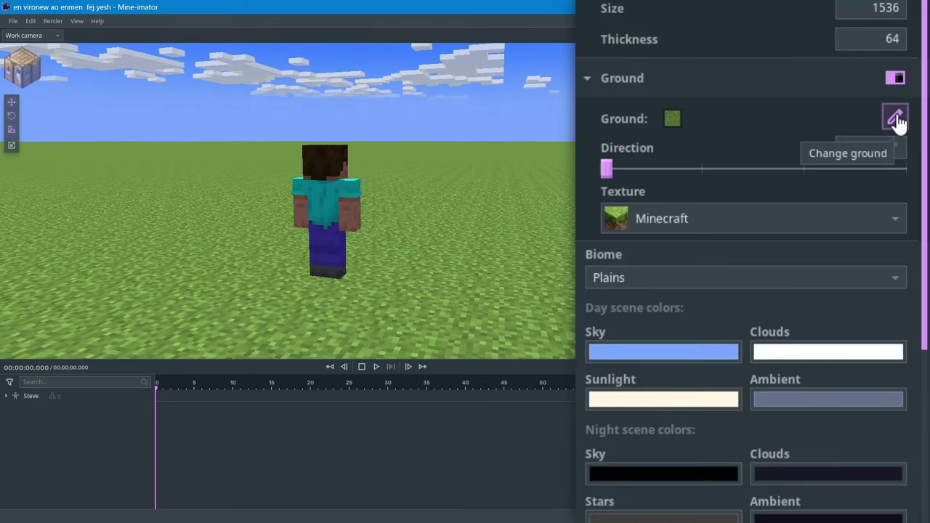
left_click(896, 120)
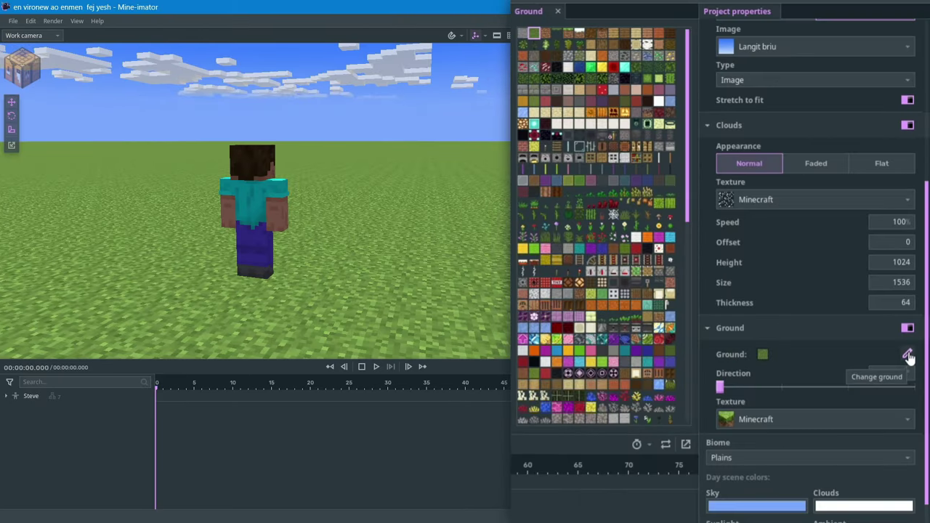
left_click(631, 63)
left_click(649, 65)
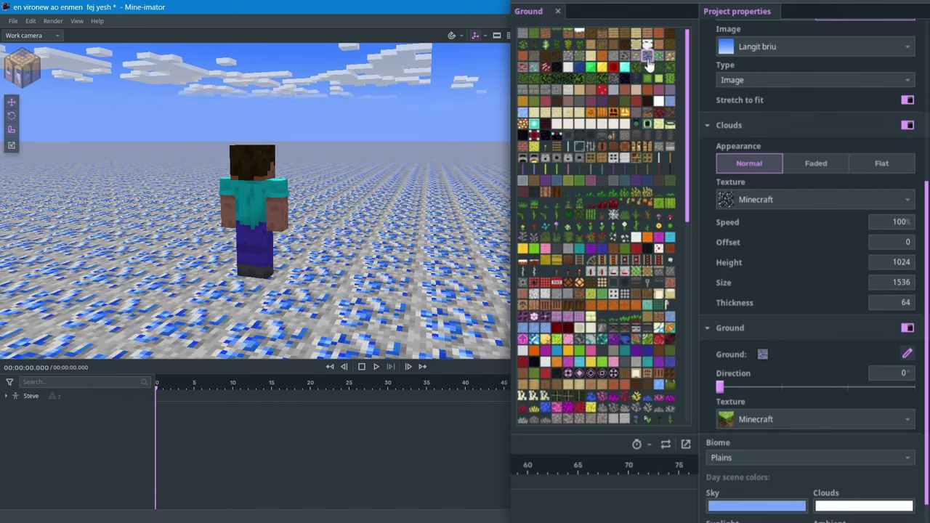
left_click(607, 68)
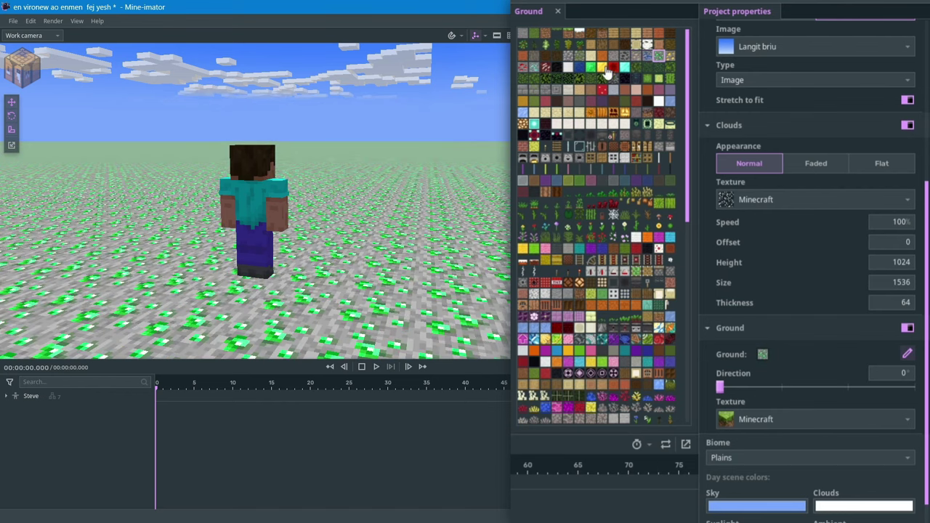
left_click(534, 71)
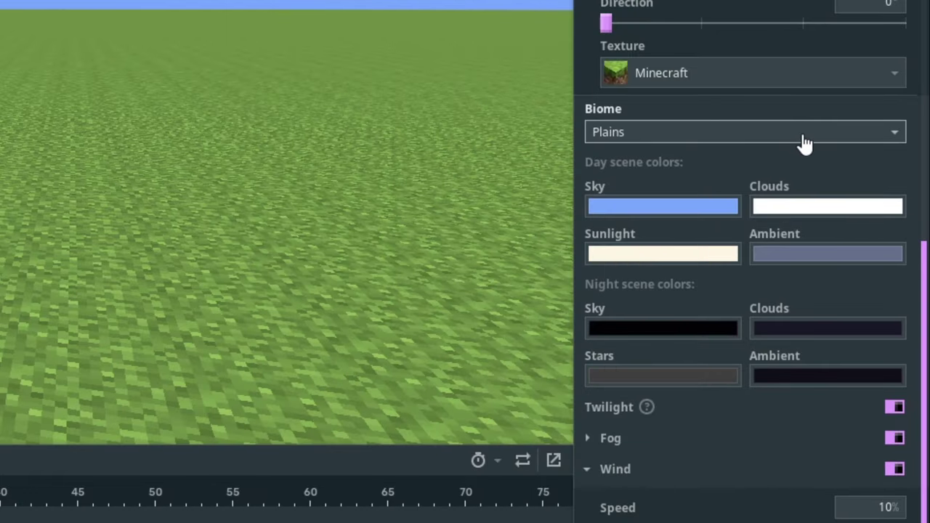
Try the Desert and Ocean biomes, look through the Ocean variants, and set the biome back to Plains
left_click(803, 135)
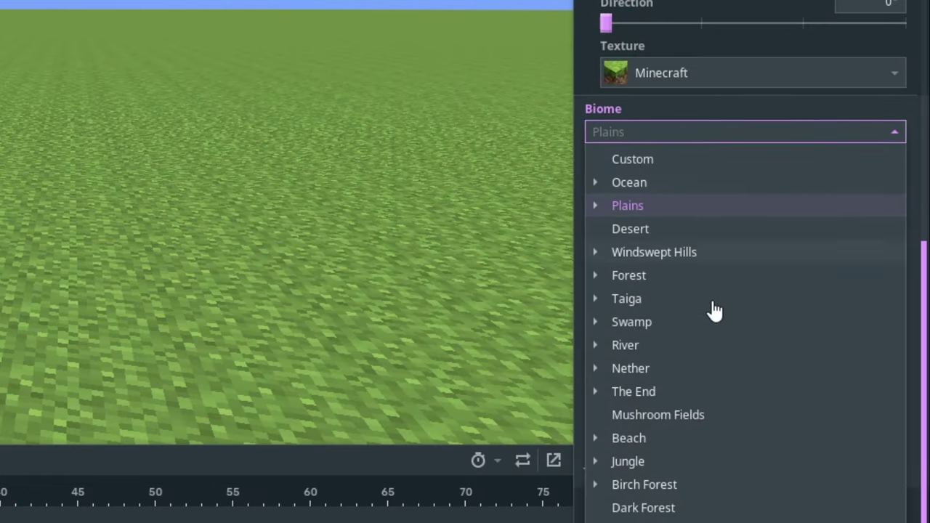
left_click(696, 232)
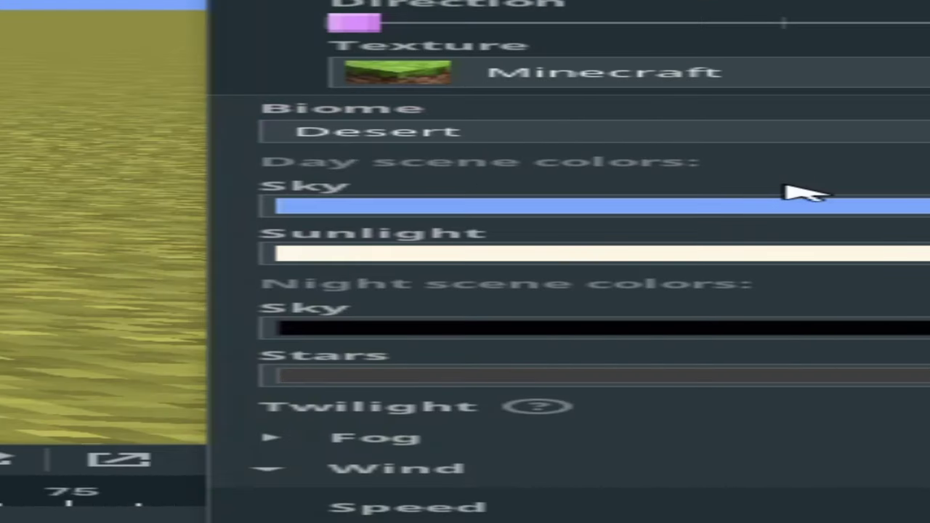
left_click(727, 132)
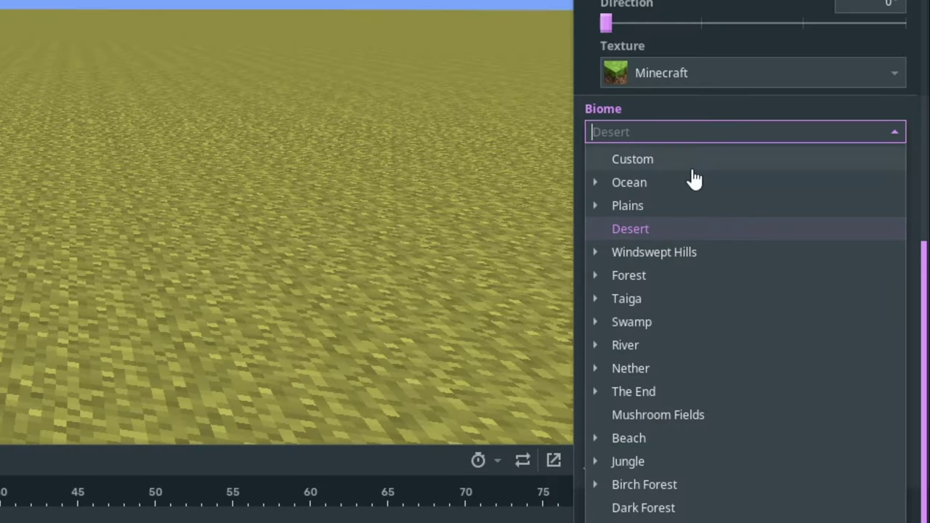
left_click(692, 181)
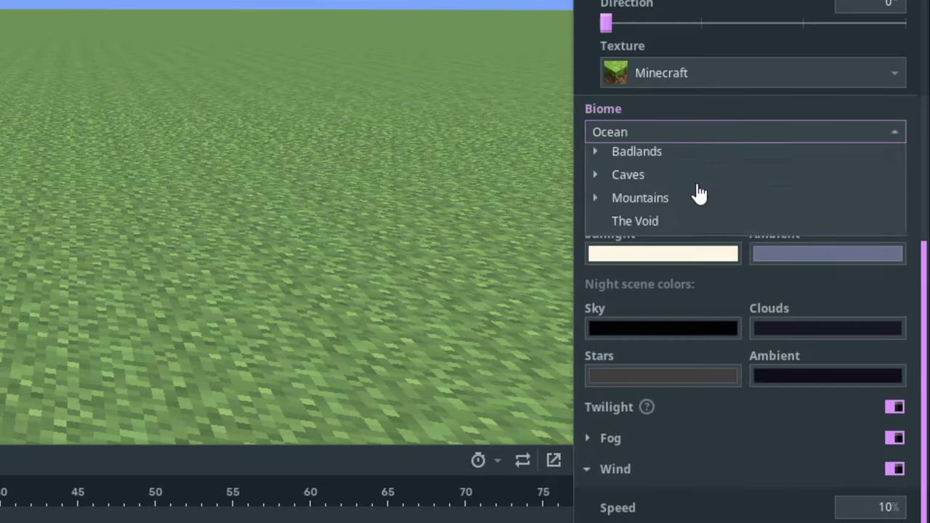
left_click(698, 135)
left_click(597, 187)
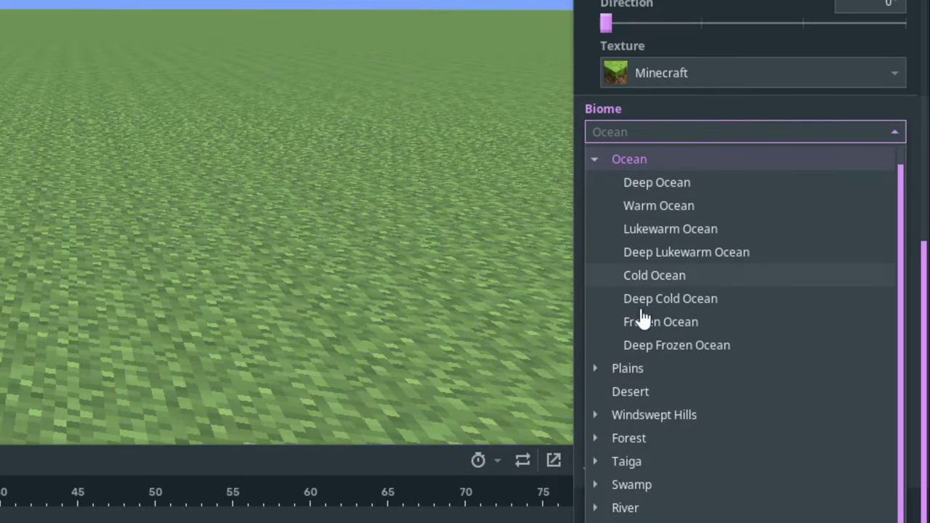
scroll(756, 306, "up", 1)
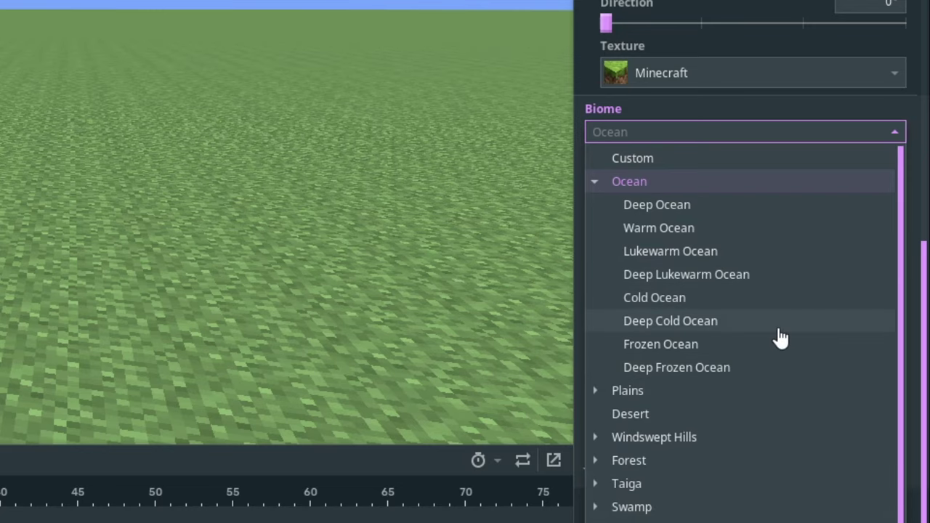
left_click(632, 388)
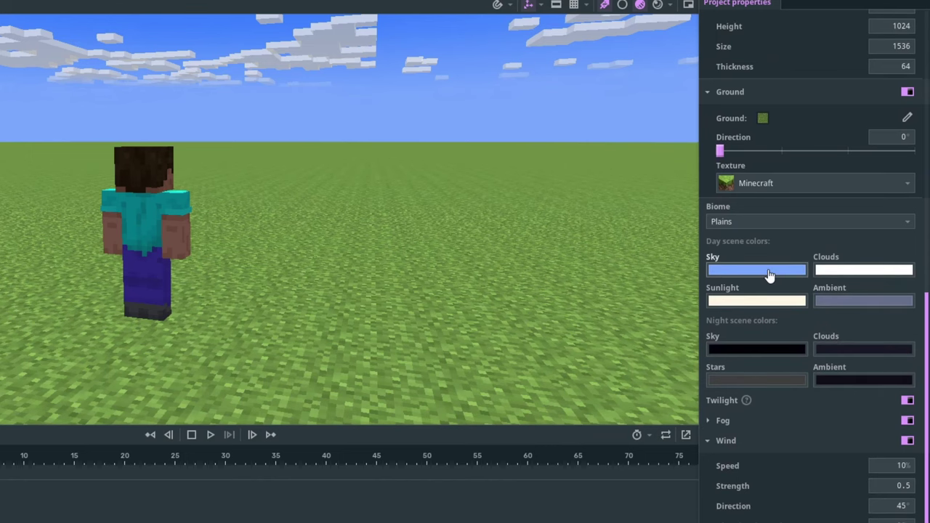
Switch the sky background from Custom to Minecraft and look up at the sky above the character
scroll(788, 109, "up", 5)
scroll(827, 236, "up", 2)
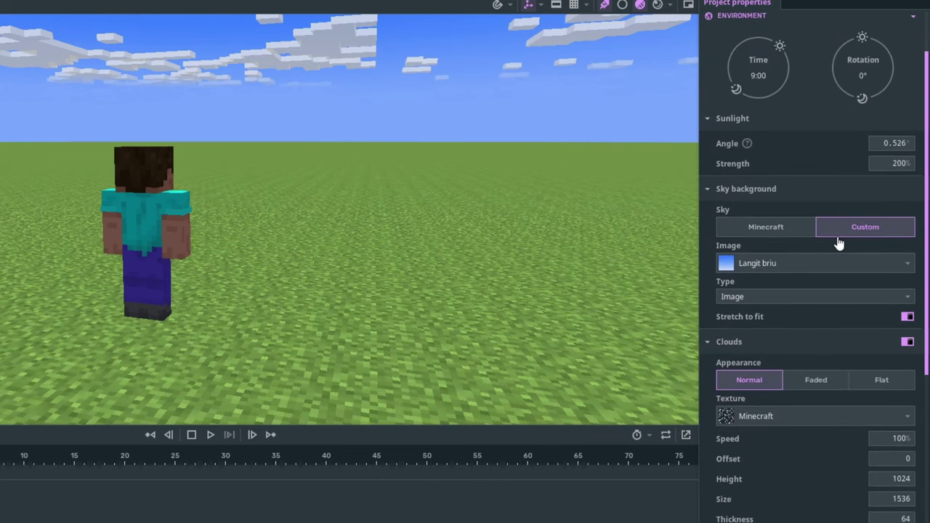
left_click(785, 229)
right_click_drag(487, 201, 534, 203)
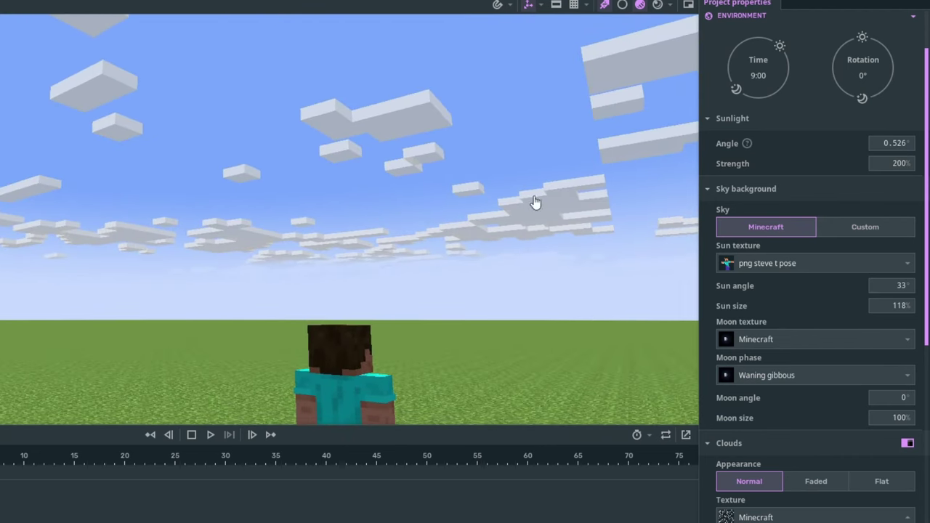
Try a more saturated bright blue as the day scene's sky colour
scroll(803, 287, "down", 10)
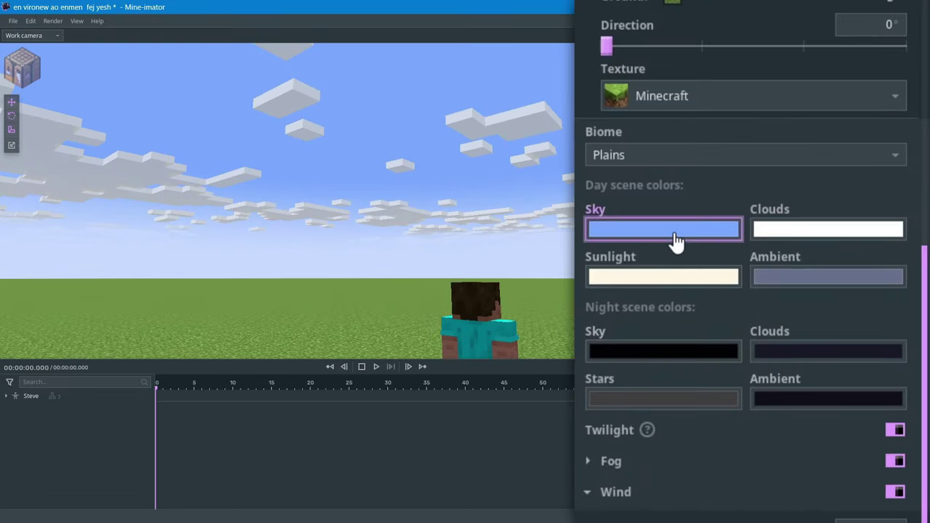
left_click(673, 240)
left_click_drag(721, 300, 805, 231)
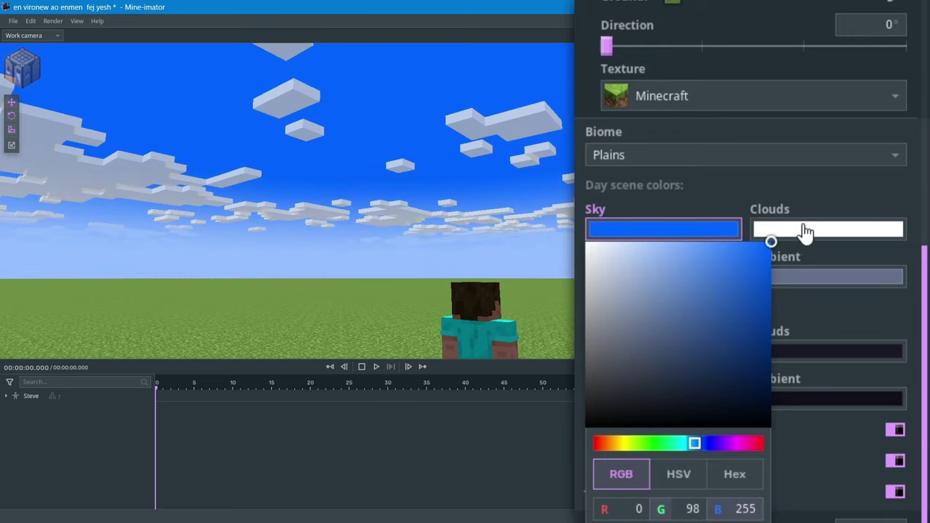
left_click_drag(647, 452, 687, 443)
left_click(824, 227)
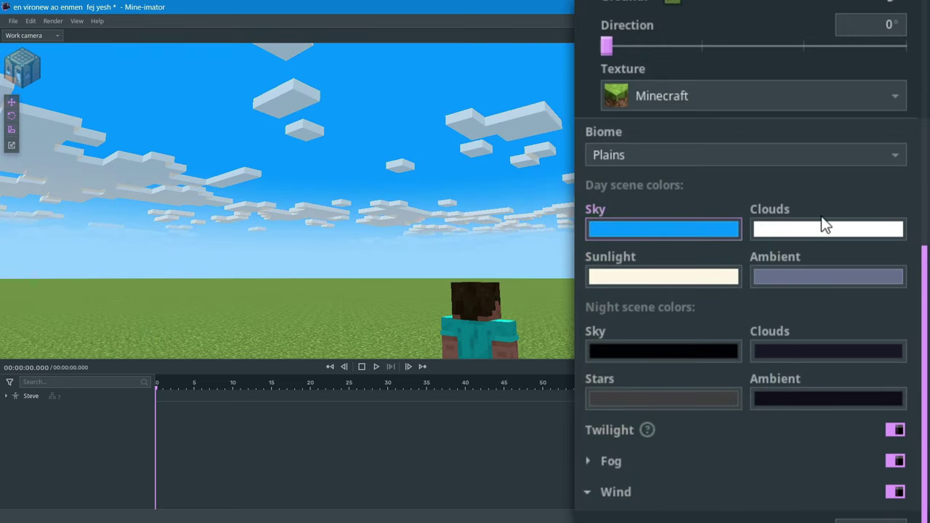
Try red as the day scene's cloud colour and restore the clouds to white
left_click(824, 229)
left_click(790, 314)
left_click_drag(795, 323, 926, 233)
left_click(788, 231)
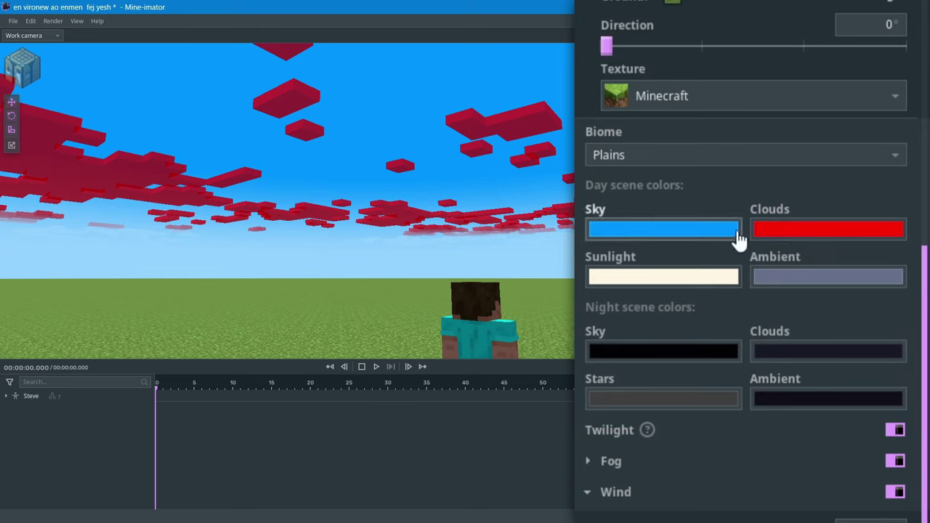
right_click(789, 232)
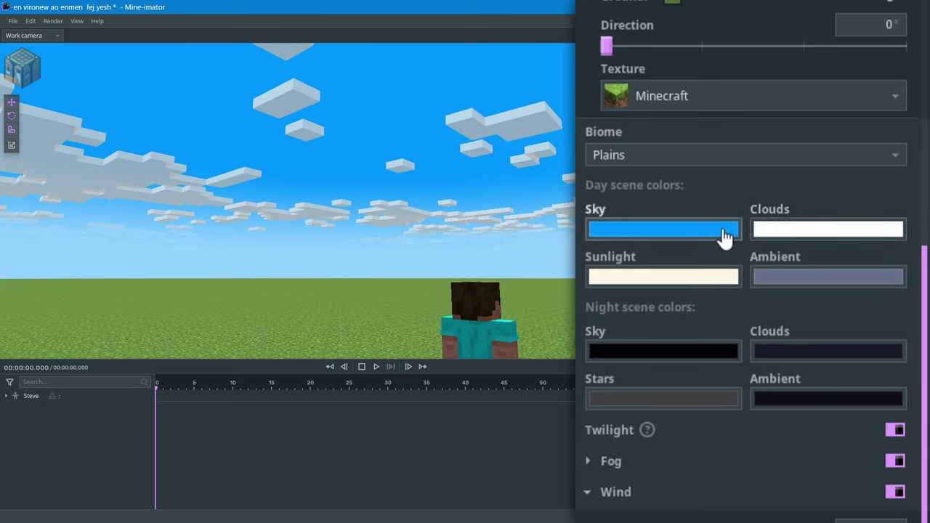
Reset the day scene's sky colour to its default
left_click(721, 239)
left_click(718, 234)
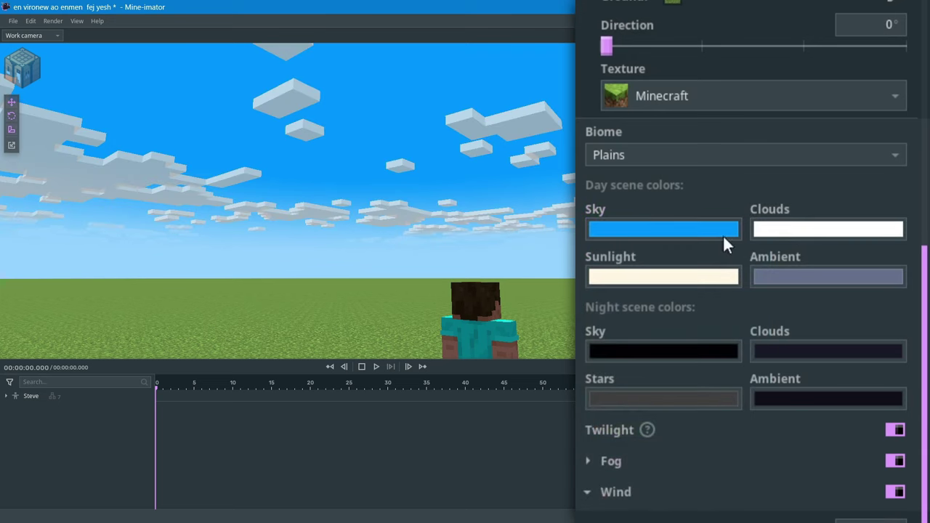
right_click(723, 235)
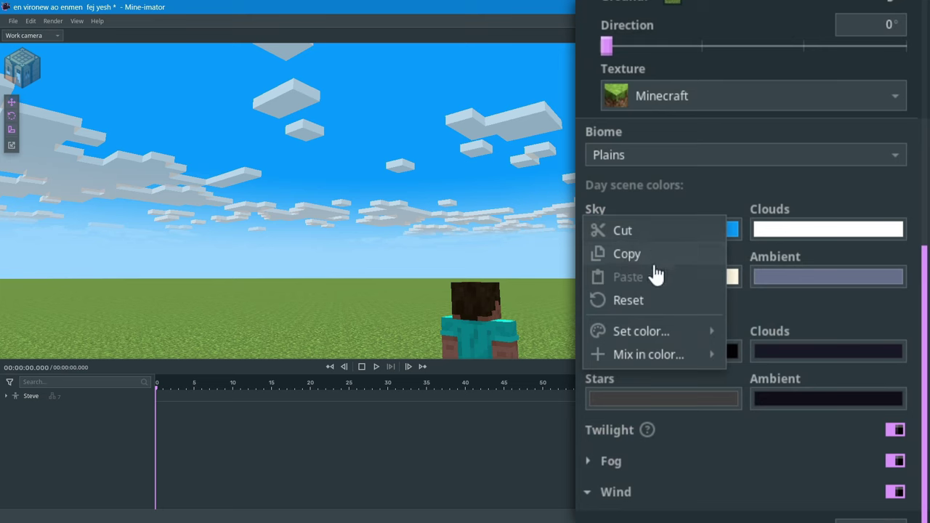
left_click(692, 308)
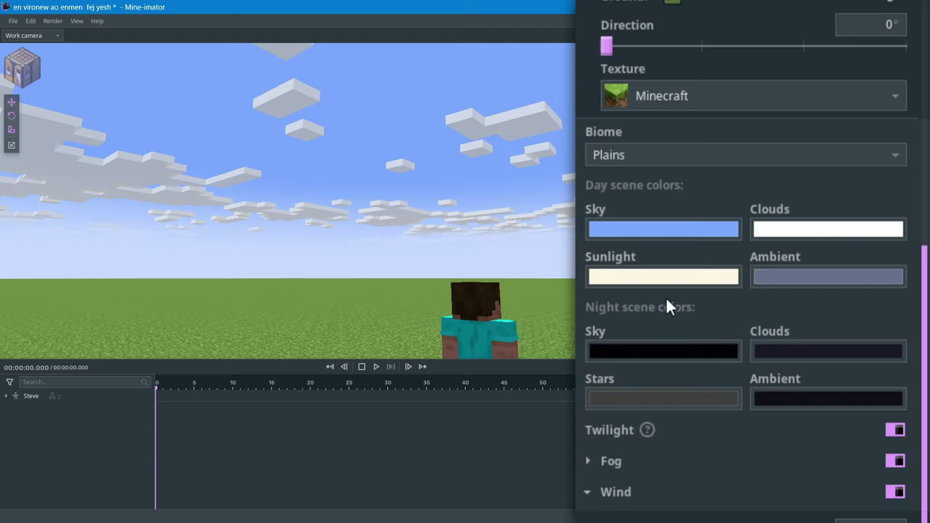
Change the day scene's sky colour to magenta
left_click(687, 231)
left_click(770, 268)
left_click(694, 443)
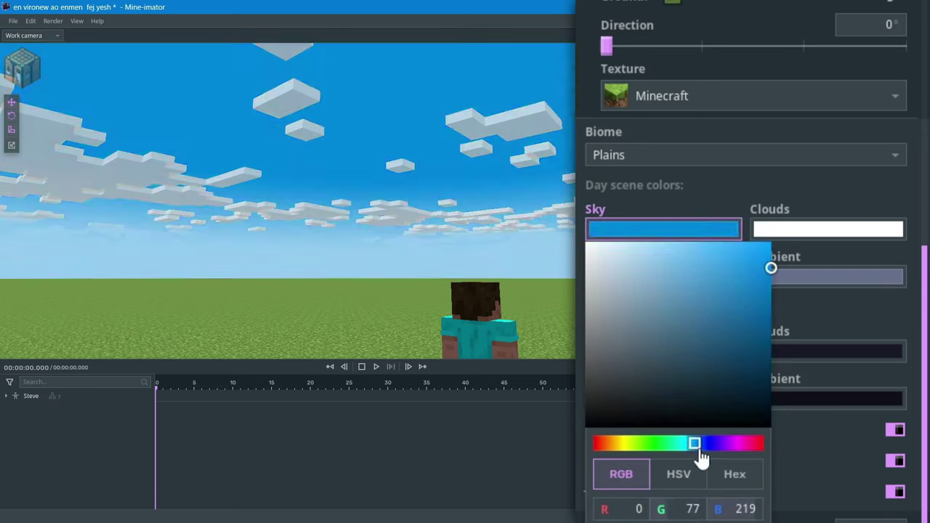
left_click_drag(696, 443, 733, 443)
left_click(770, 210)
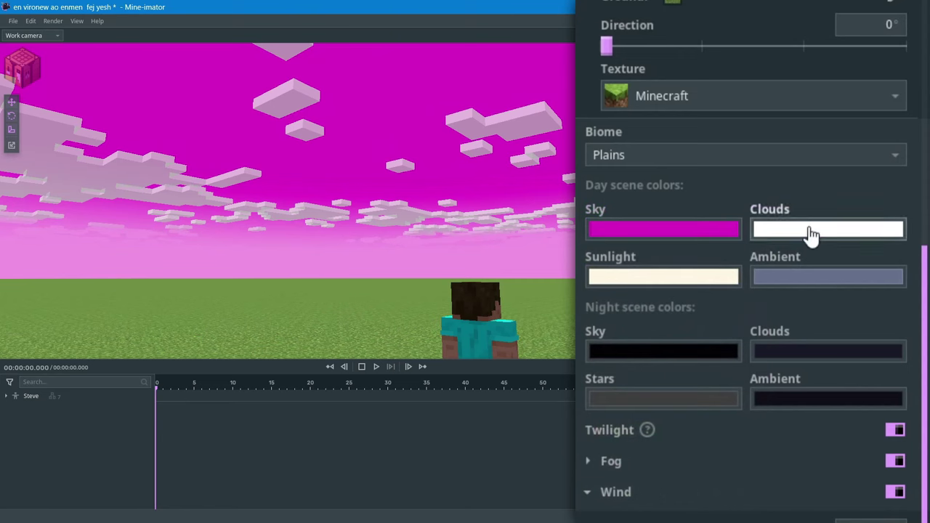
Change the day scene's cloud colour to dark red
left_click(812, 232)
left_click(923, 272)
left_click(690, 280)
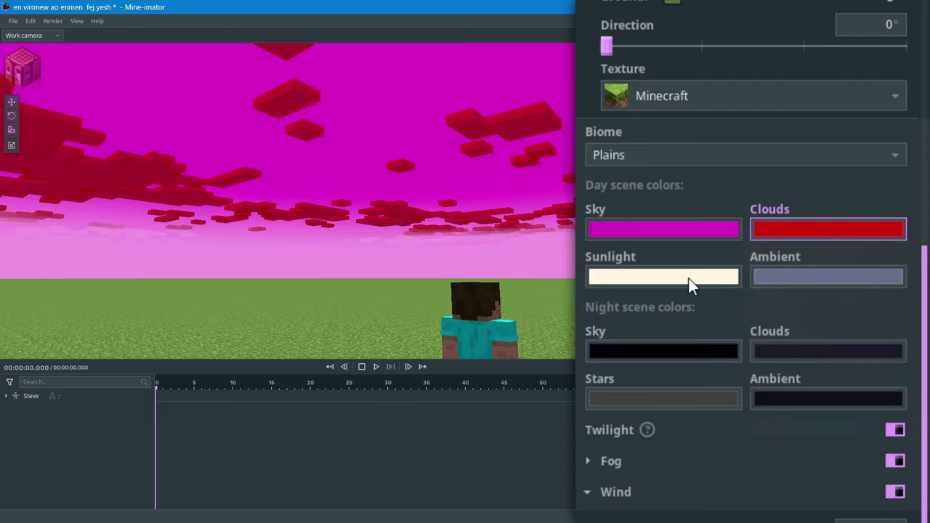
Change the day scene's sunlight colour to a yellow-orange
left_click(684, 277)
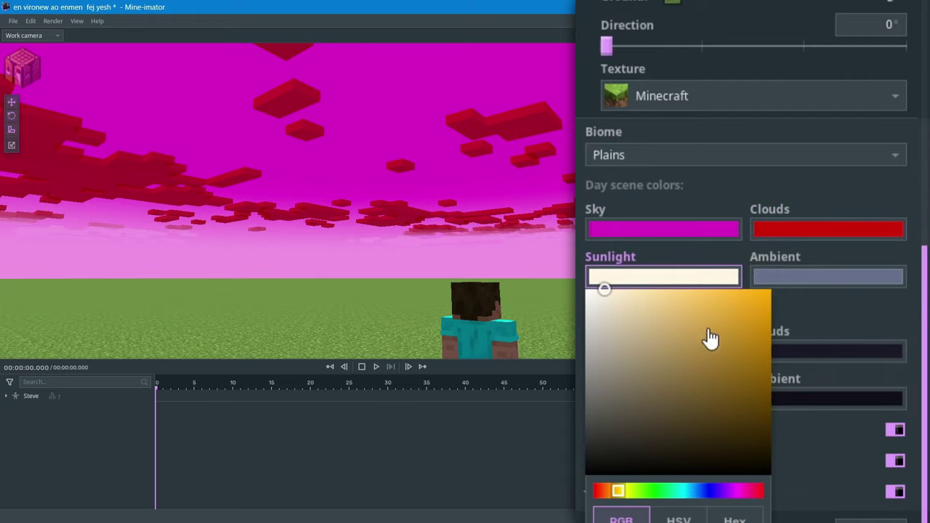
left_click_drag(710, 338, 737, 286)
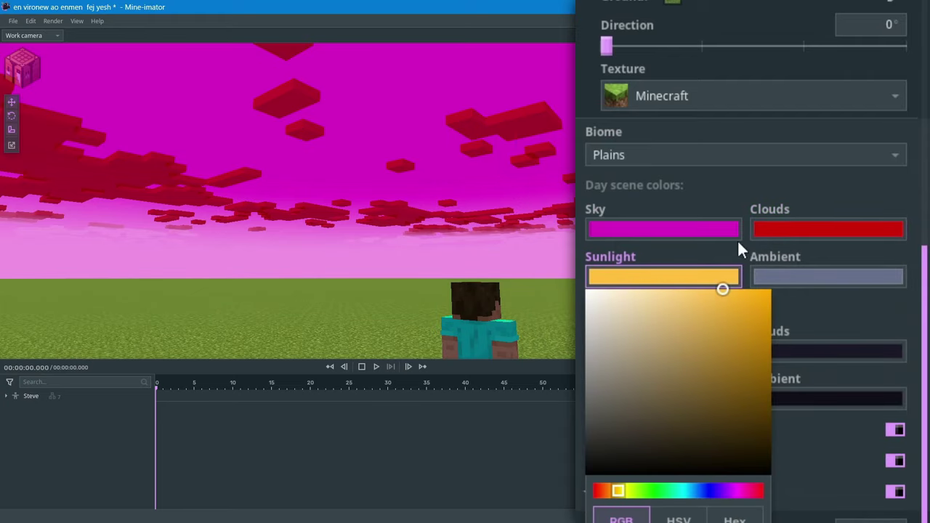
left_click(739, 244)
left_click(761, 280)
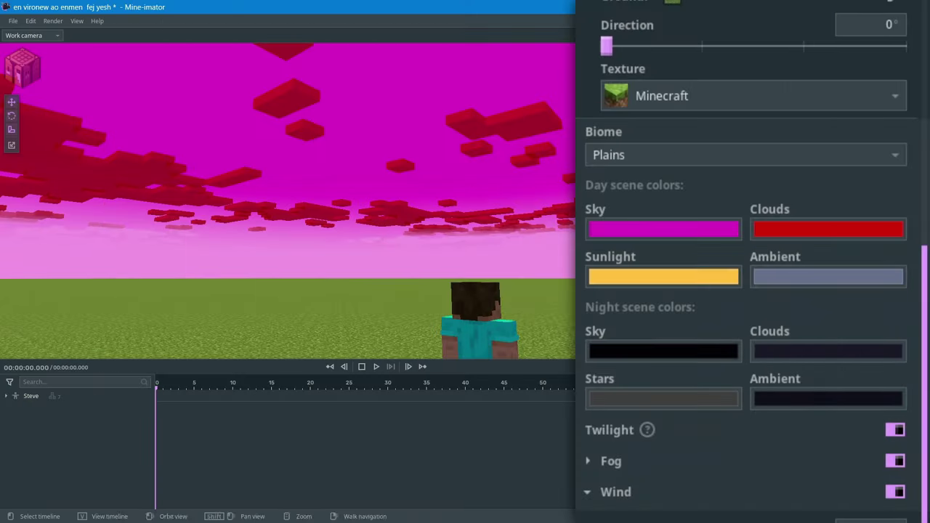
Try blue as the day scene's ambient colour on the character's shadow and settle on bright red
right_click_drag(288, 181, 262, 239)
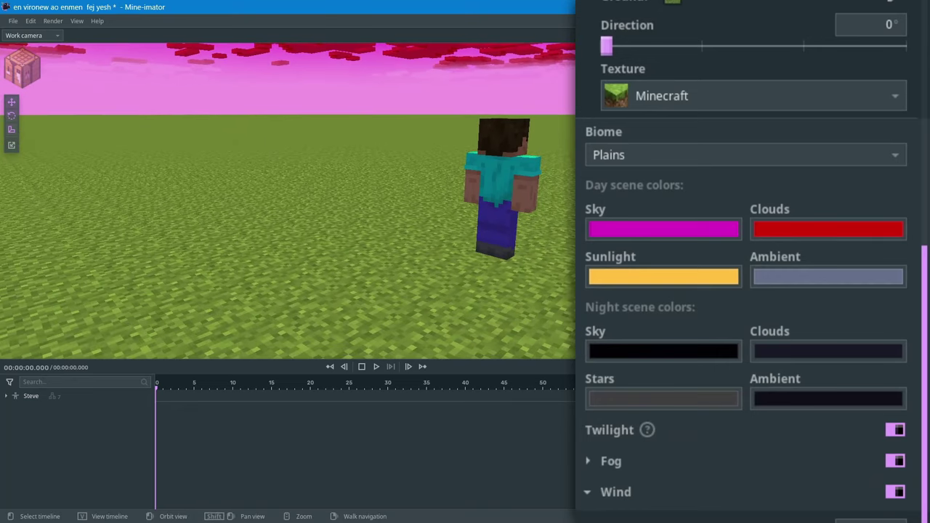
left_click(865, 285)
left_click(787, 434)
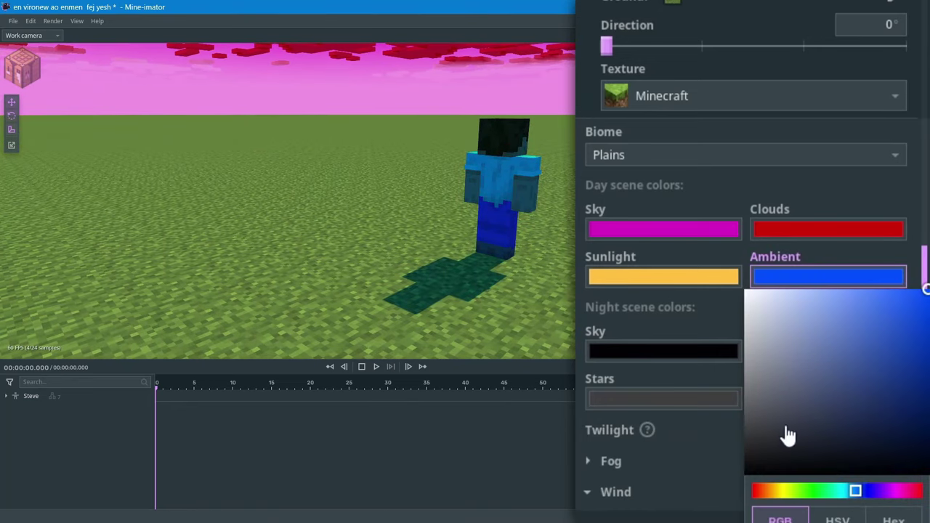
left_click_drag(796, 492, 846, 490)
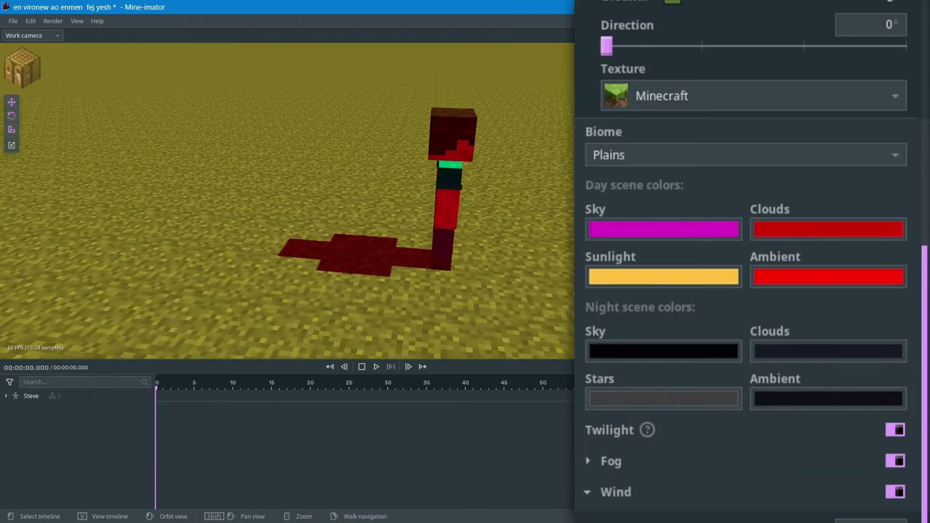
Move the environment's time of day from morning to night
scroll(640, 222, "down", 3)
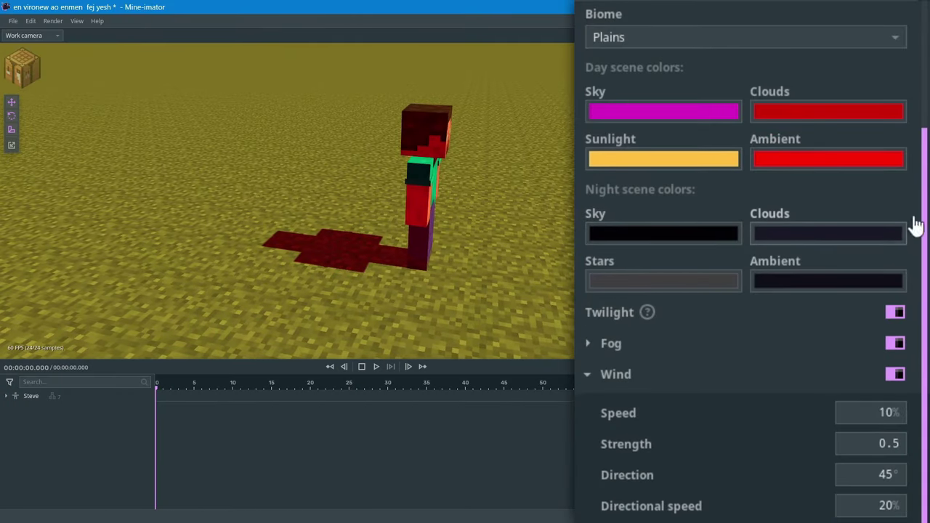
scroll(800, 218, "up", 1)
scroll(767, 233, "up", 2)
scroll(872, 364, "down", 1)
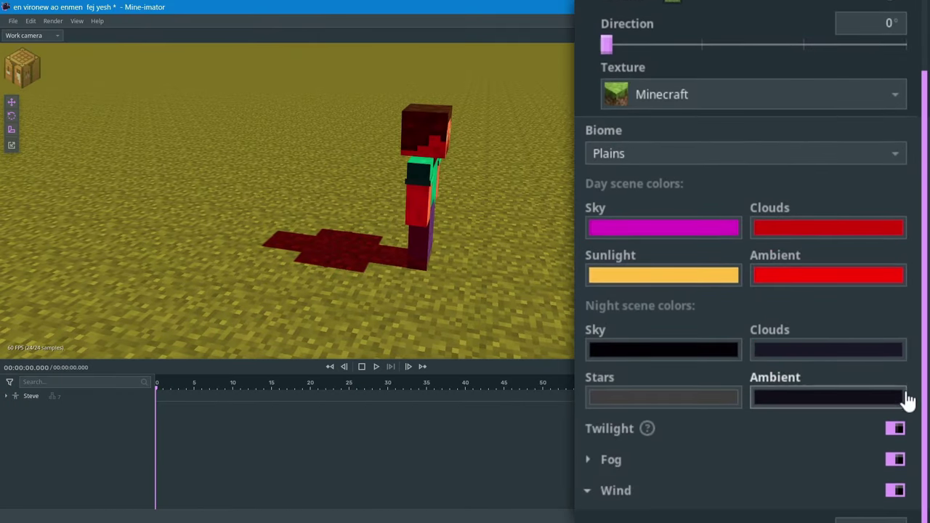
scroll(749, 305, "up", 5)
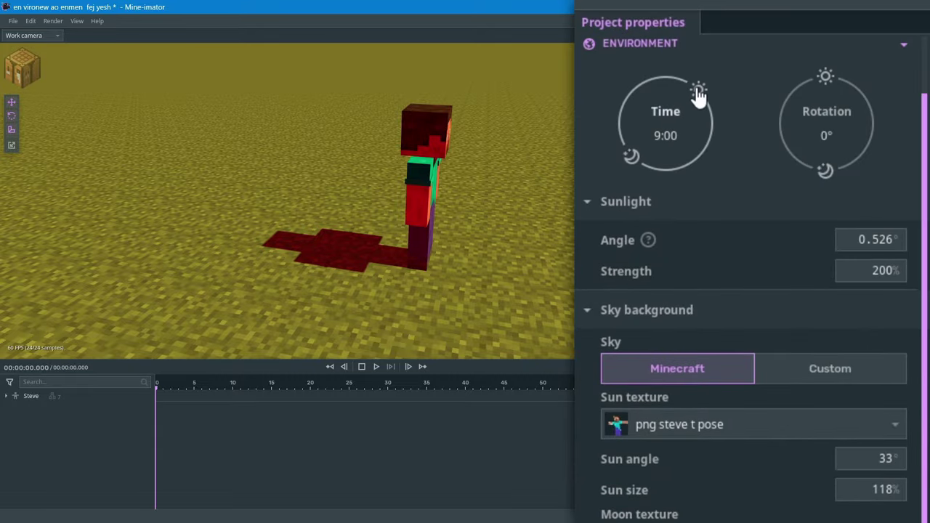
left_click_drag(697, 94, 717, 197)
Set the night scene's sky colour to blue, RGB 0, 4, 255, and open the night cloud colour
scroll(723, 259, "down", 5)
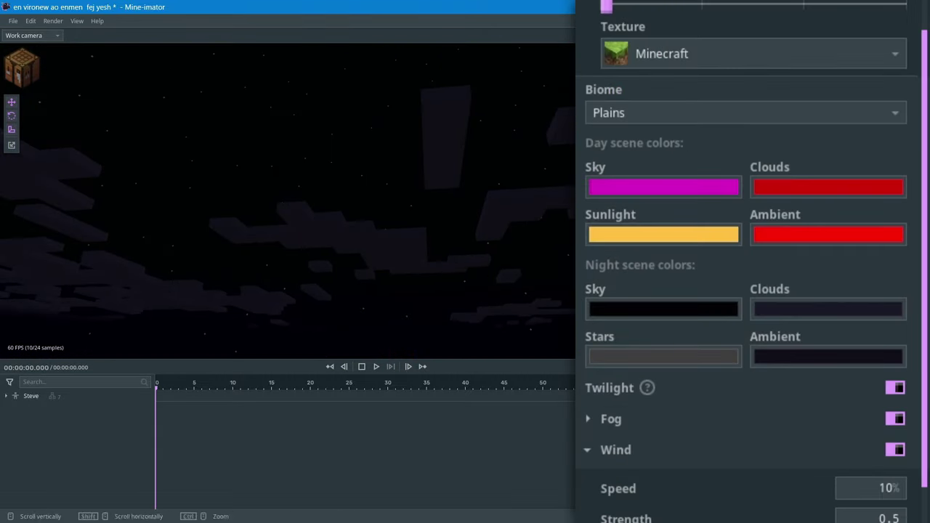
left_click(652, 308)
left_click_drag(716, 56, 771, 12)
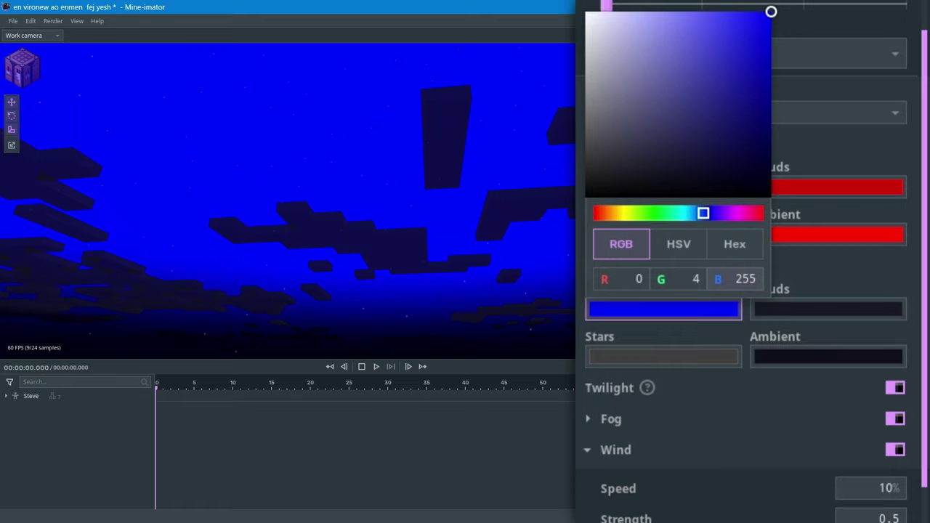
left_click(831, 339)
left_click(814, 309)
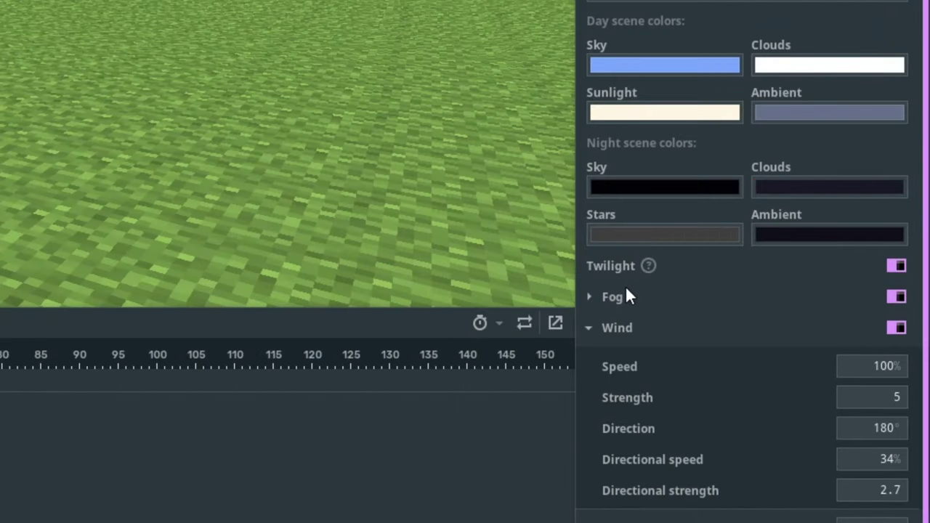
Check the Twilight option and set the time of day to 6:18 to preview the sunrise lighting
mouse_move(648, 266)
left_click(899, 267)
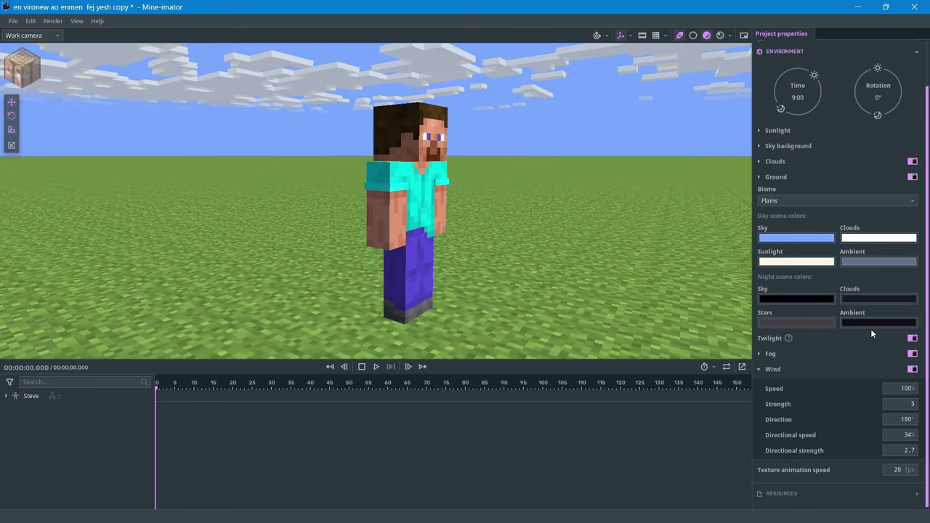
scroll(872, 333, "up", 3)
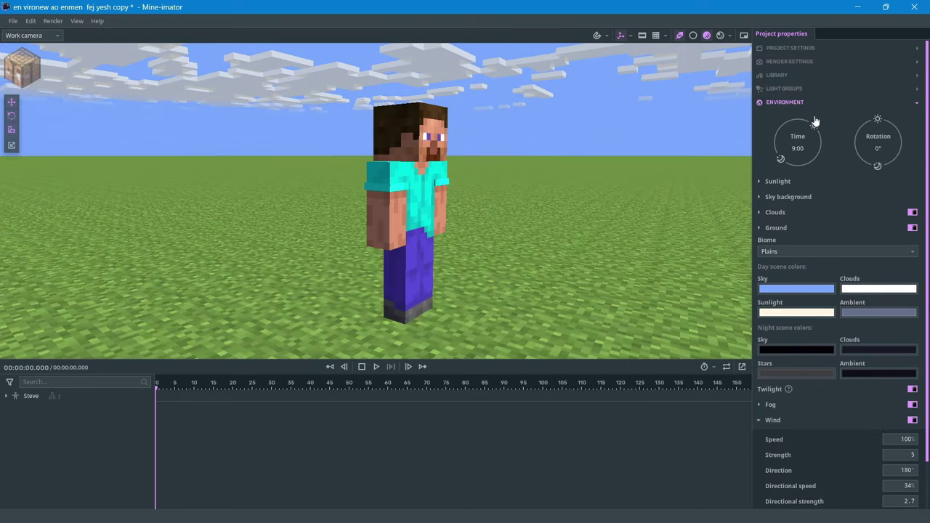
left_click_drag(819, 127, 836, 141)
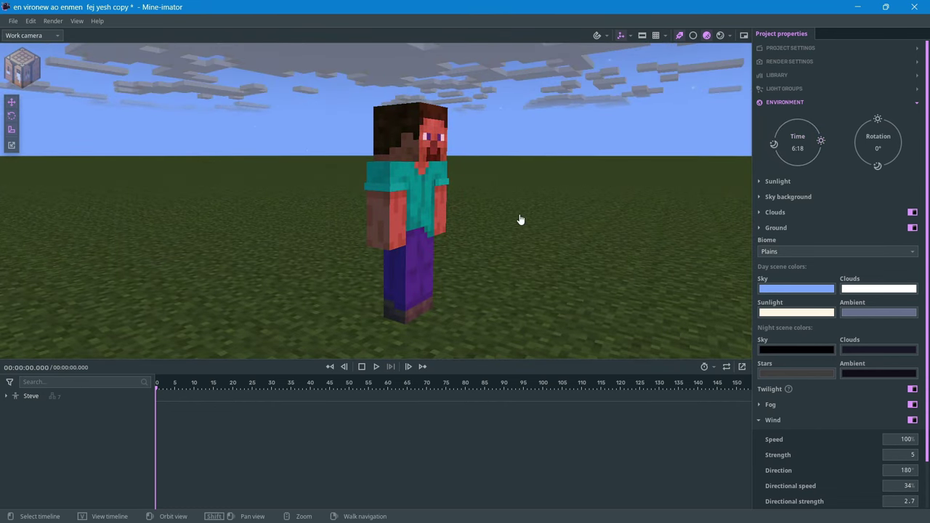
Switch Twilight off and back on to compare its effect on the sunrise lighting of the character
middle_click_drag(521, 226, 515, 181)
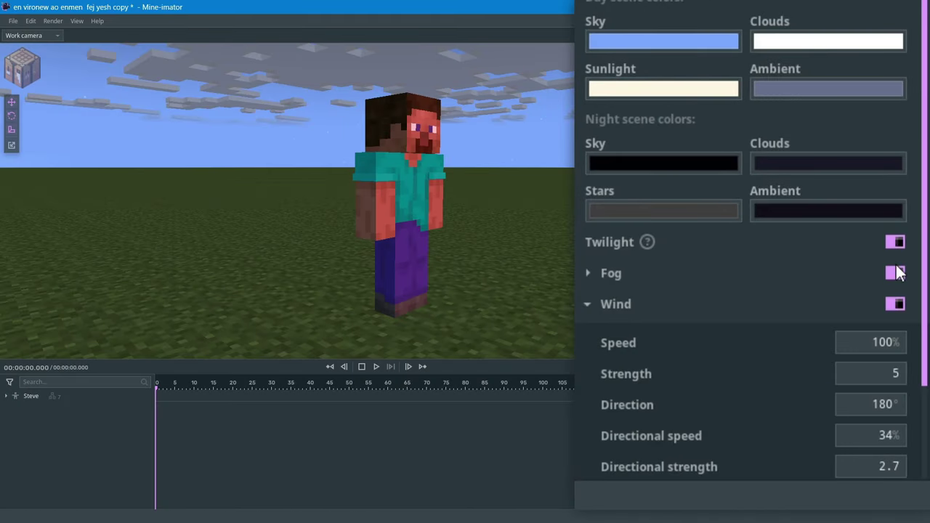
left_click(895, 243)
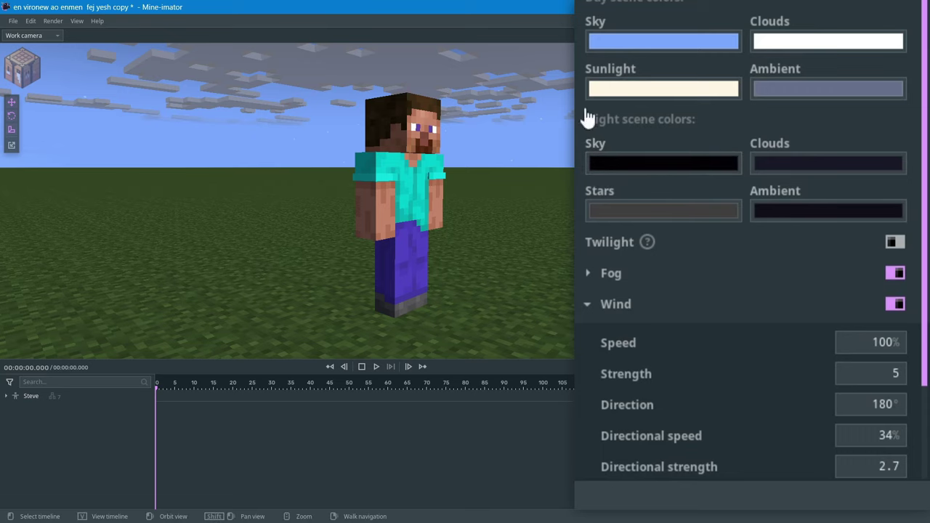
left_click(893, 243)
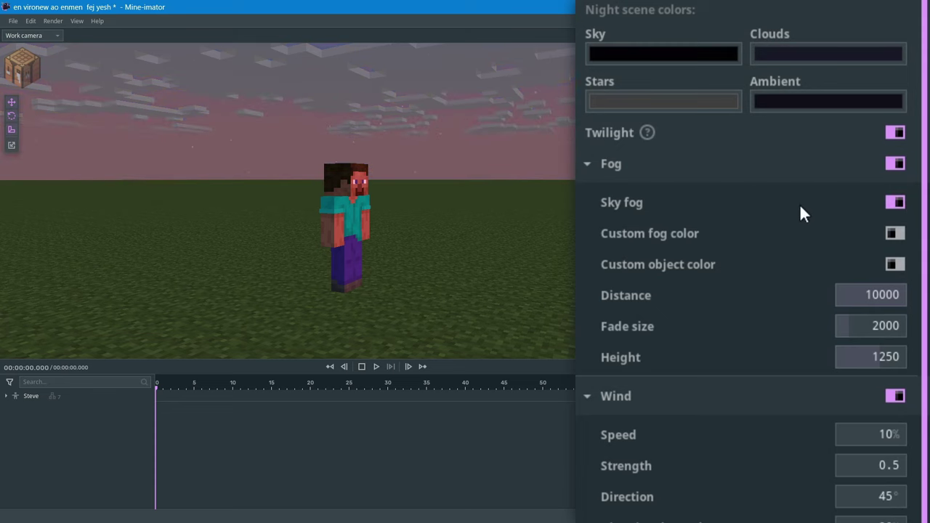
Enable the custom fog color and set the fog to bright green
scroll(796, 218, "up", 3)
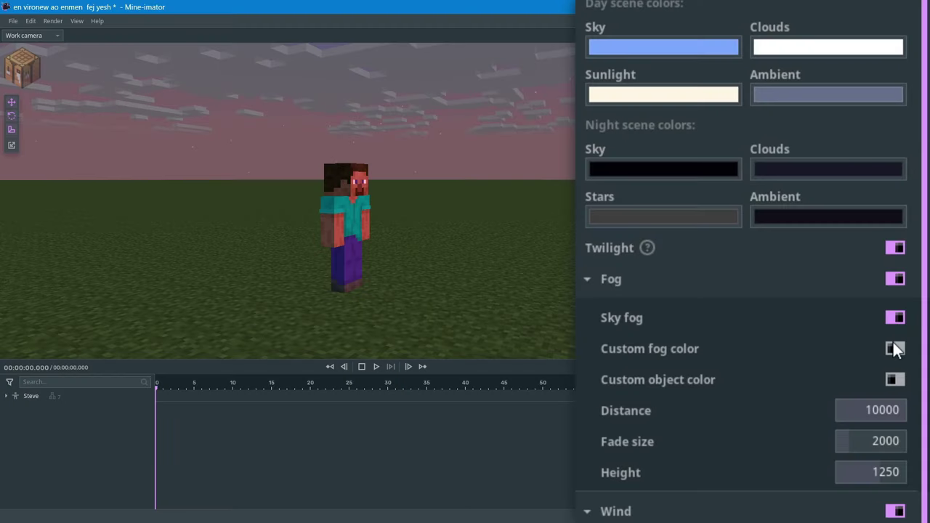
left_click(895, 349)
left_click(747, 389)
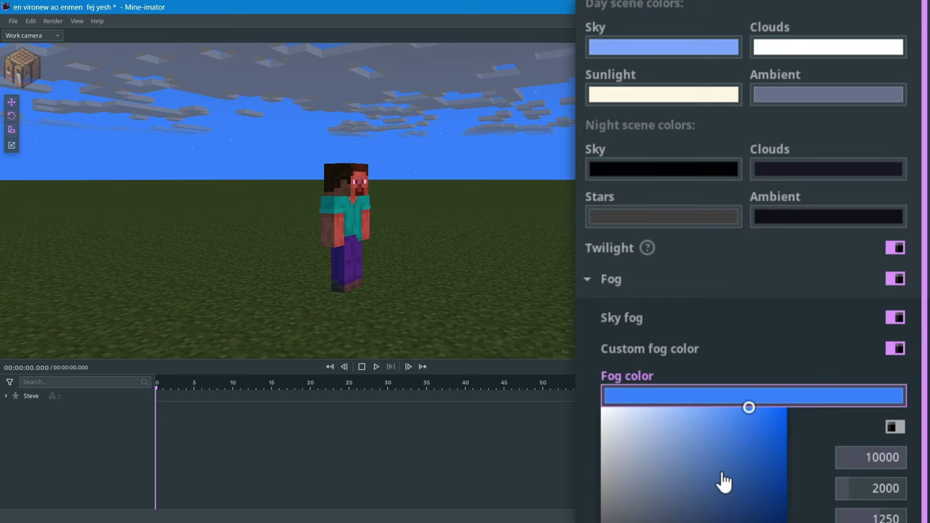
scroll(789, 327, "down", 4)
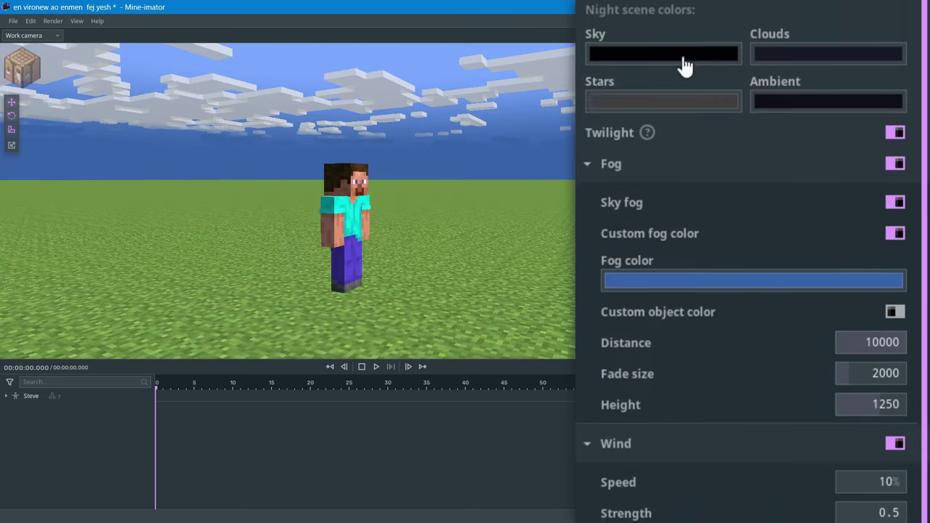
left_click(736, 234)
left_click(685, 457)
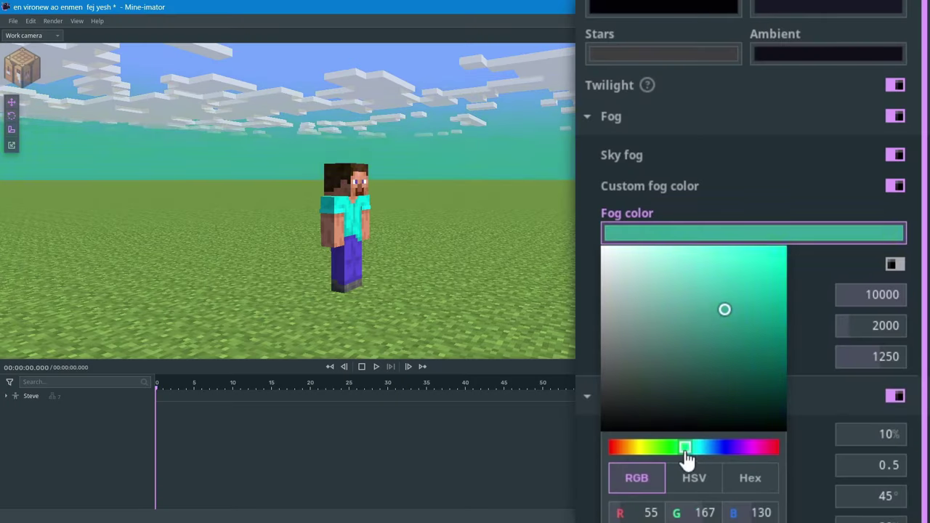
left_click(748, 311)
left_click_drag(747, 312, 779, 246)
left_click(824, 312)
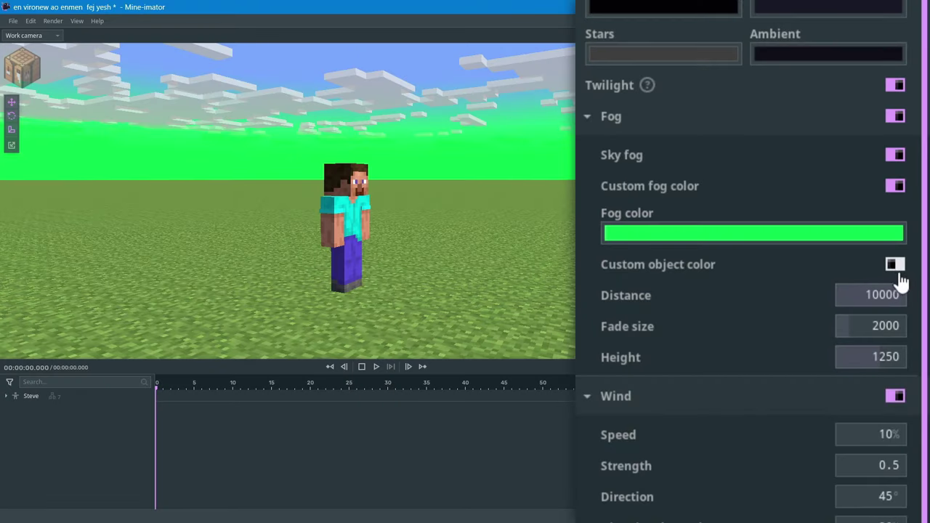
Try a custom object fog color by enabling the option and choosing magenta
left_click(896, 266)
left_click(761, 314)
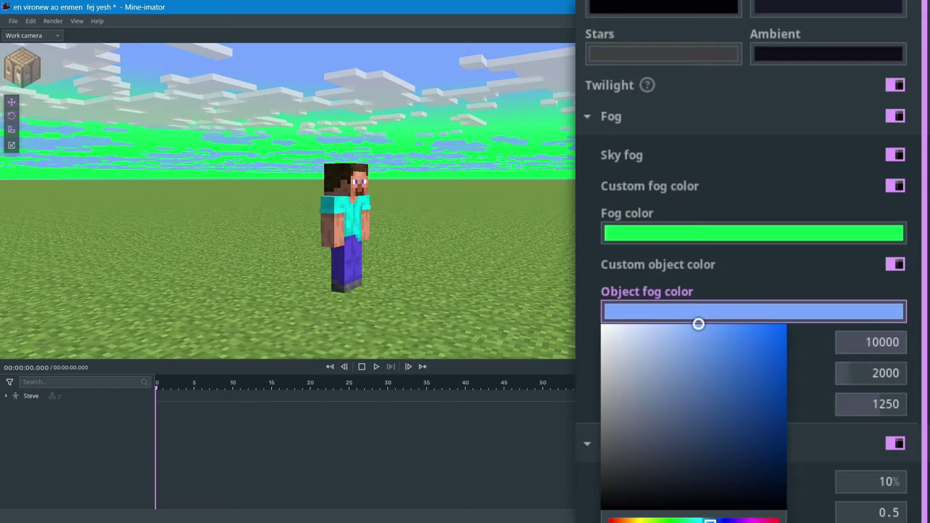
left_click_drag(718, 389, 829, 310)
left_click_drag(711, 520, 753, 521)
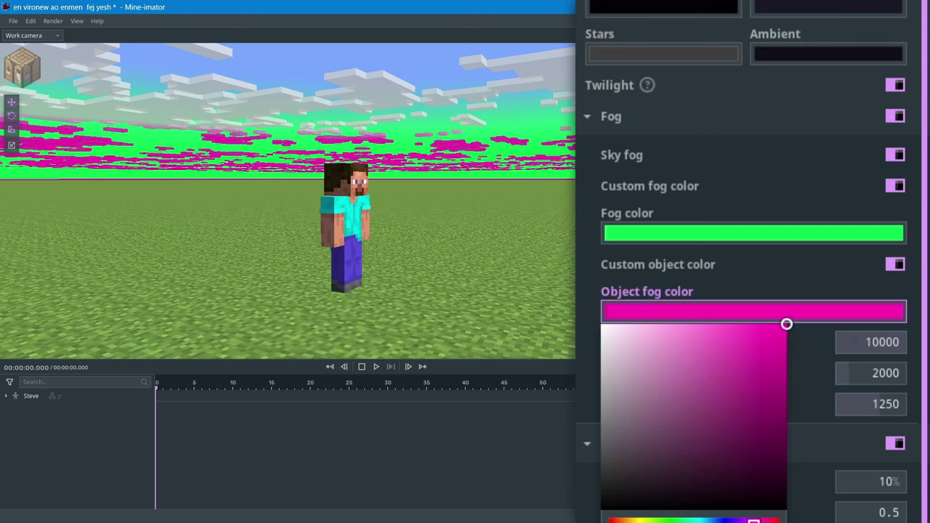
left_click(762, 255)
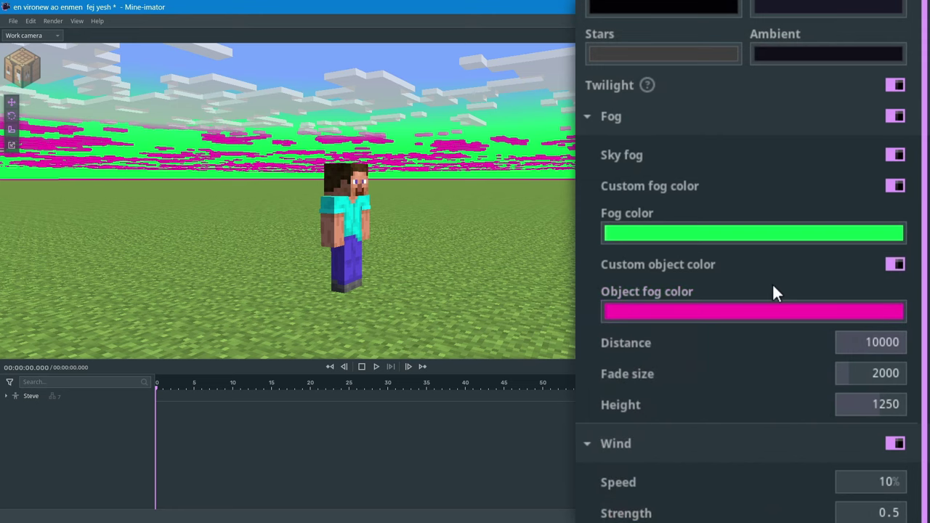
Turn off the custom object color and set the fog's distance to 10000, fade size to 2270 and height to 1000
scroll(779, 326, "down", 1)
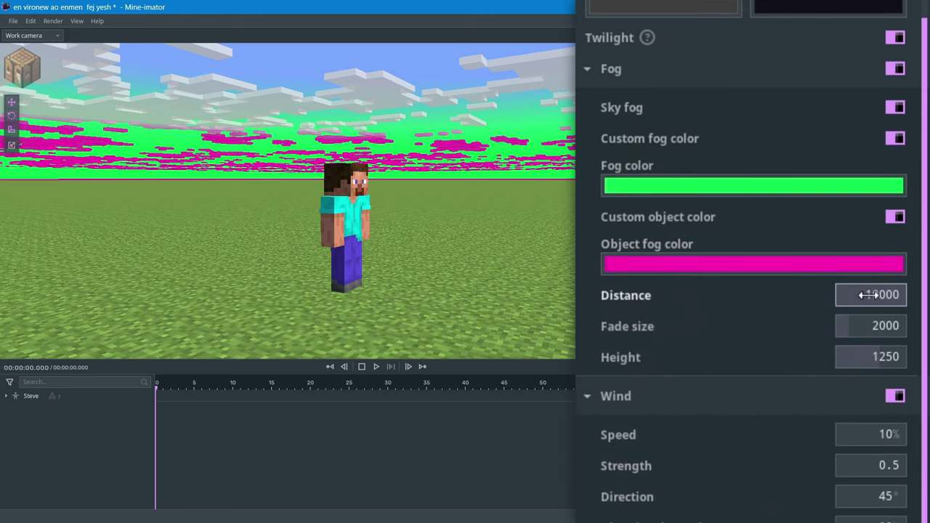
left_click_drag(870, 293, 917, 268)
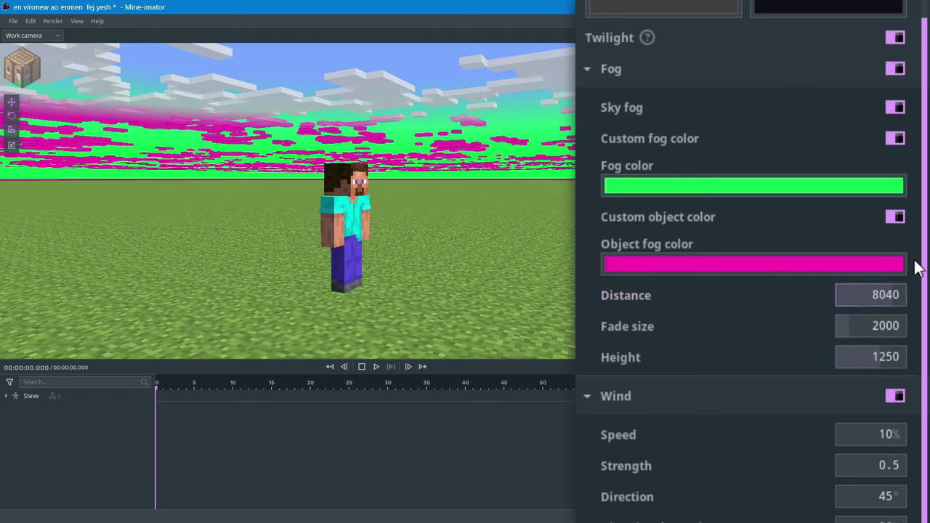
left_click(895, 218)
left_click_drag(849, 295, 785, 380)
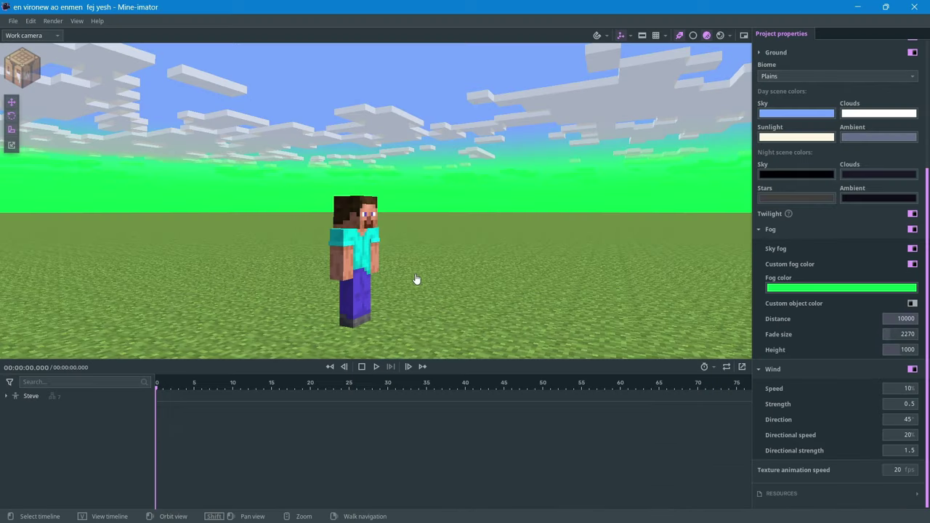
Add a leaves block beside the character and show the appearance options in Steve's properties
left_click(22, 67)
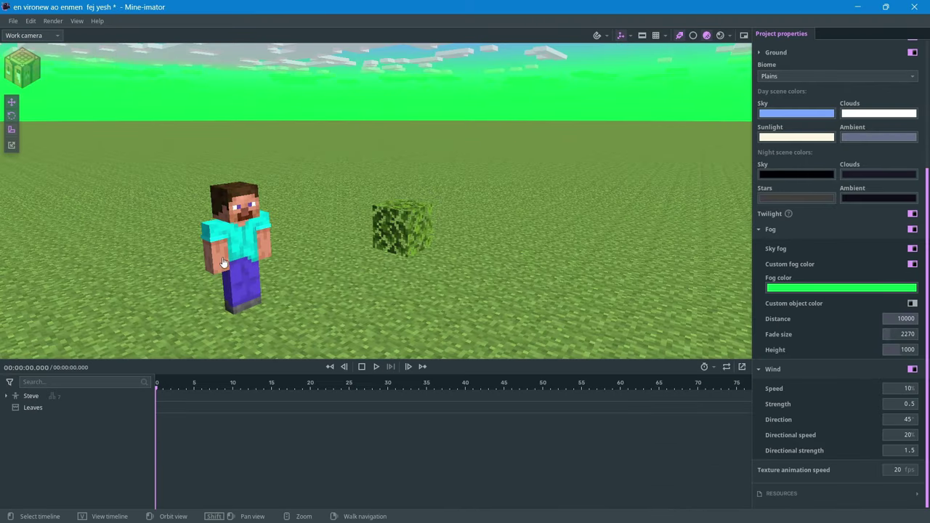
left_click(30, 396)
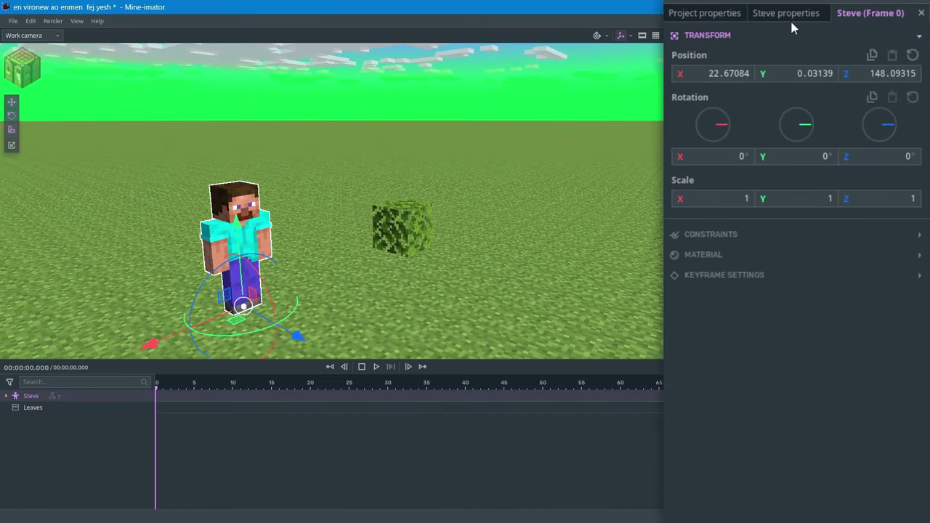
left_click(787, 14)
left_click(738, 237)
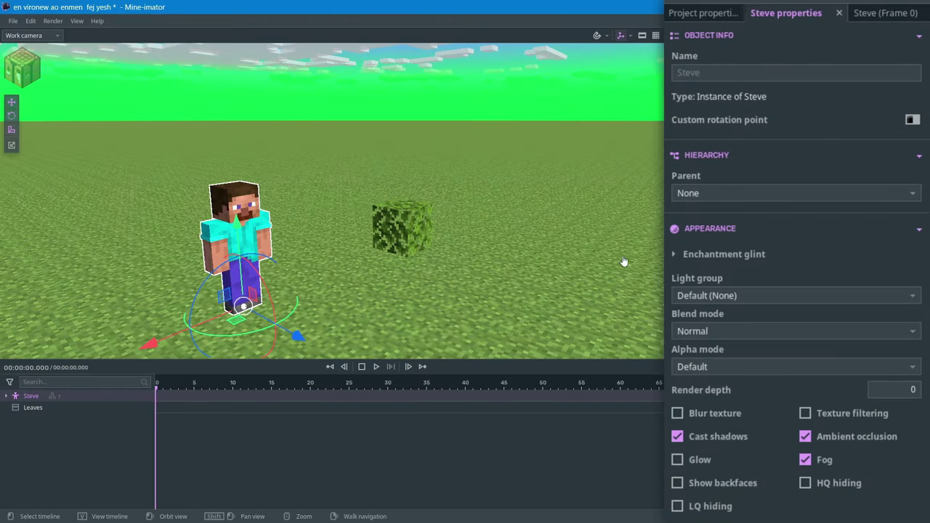
Add a cube shape between the character and the leaves block, and enable Wind in its appearance options
left_click(22, 66)
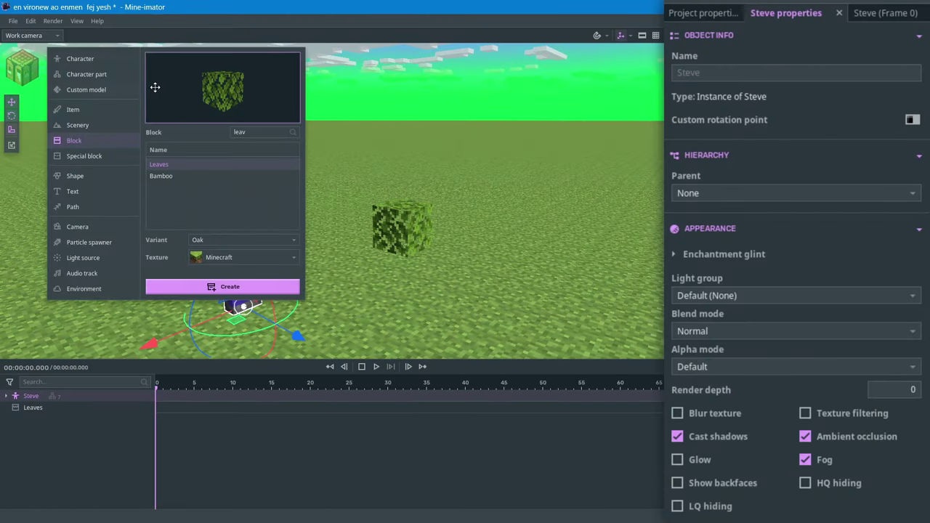
left_click(75, 176)
left_click(233, 289)
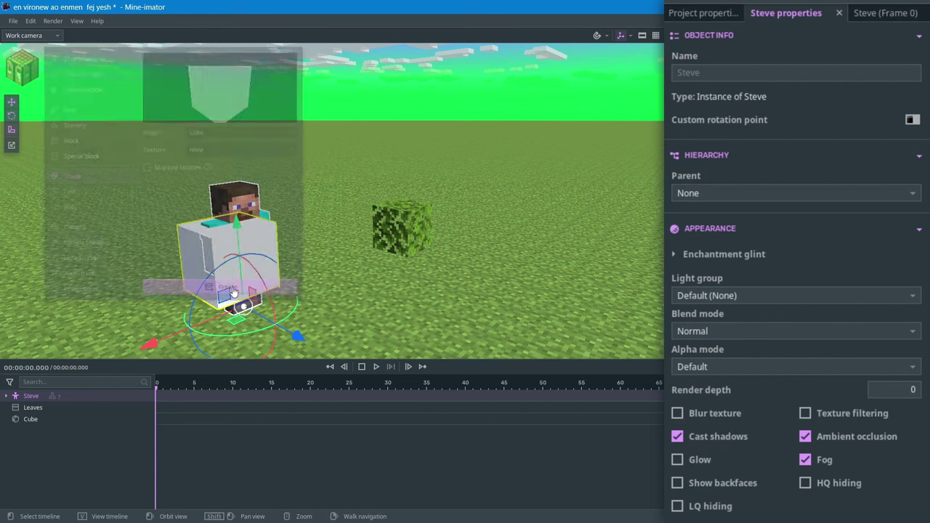
left_click(367, 259)
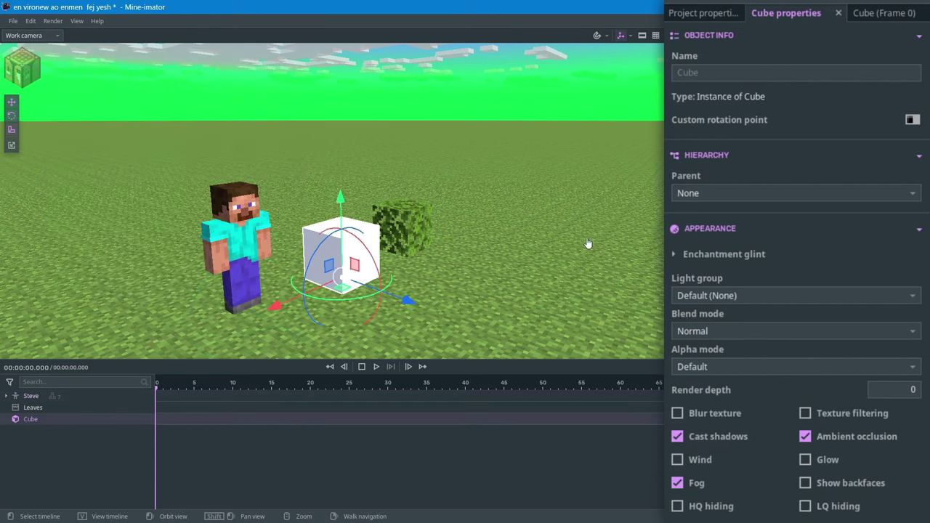
left_click(702, 462)
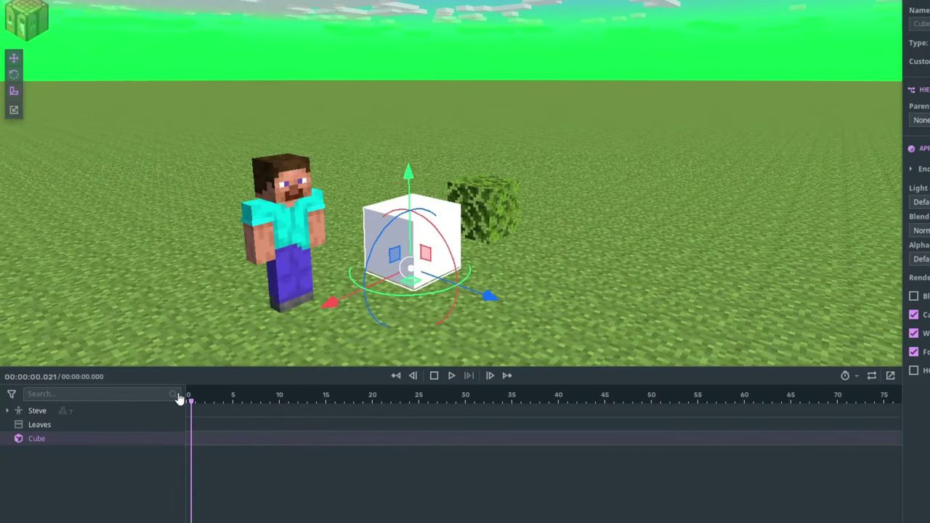
Set the environment's wind speed to 100% and play the animation to preview the cube and leaves moving
key("space")
right_click_drag(255, 295, 457, 208)
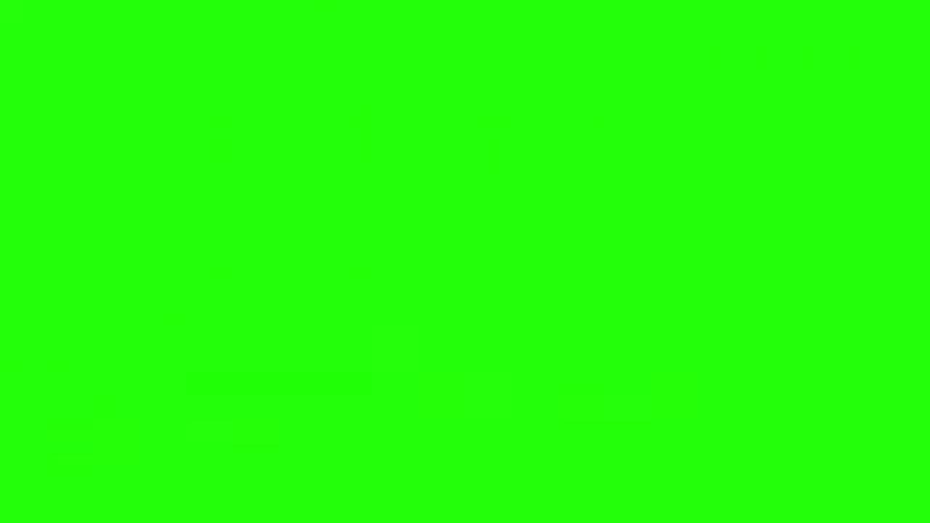
left_click_drag(869, 257, 876, 258)
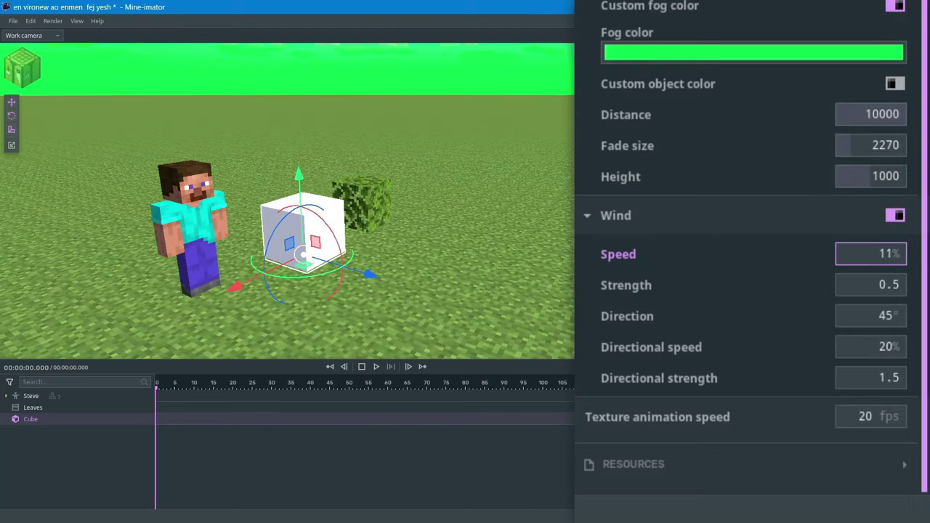
left_click(880, 253)
type("100")
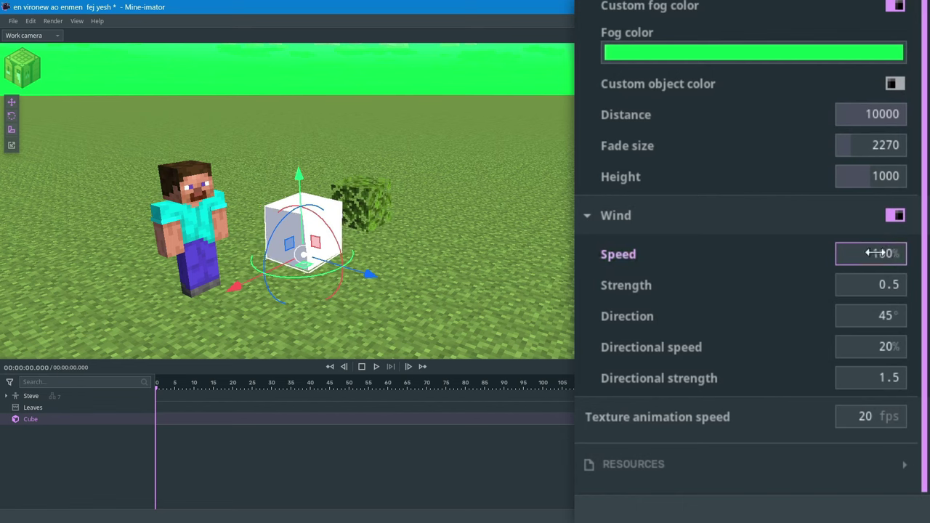
key("Return")
key("space")
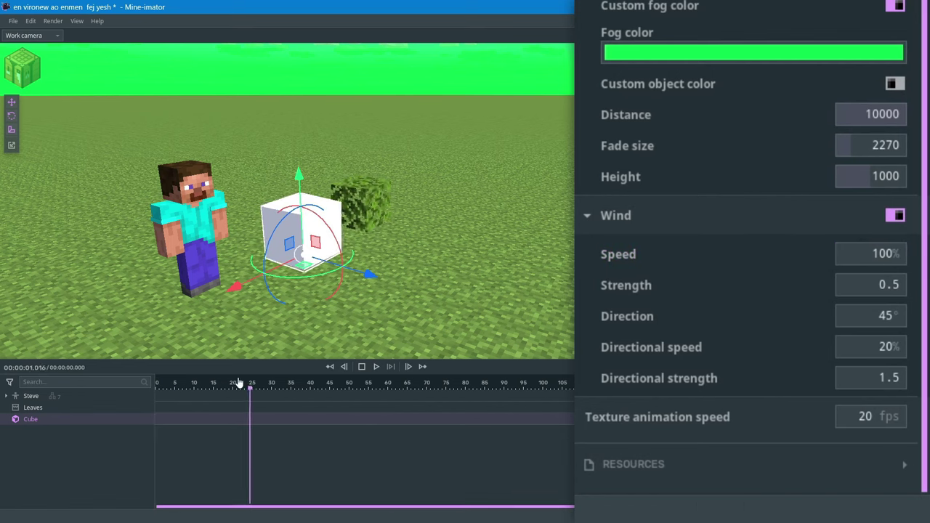
left_click(361, 366)
Set the wind strength to 5 and play the animation to preview the stronger deformation
left_click(889, 285)
type("5")
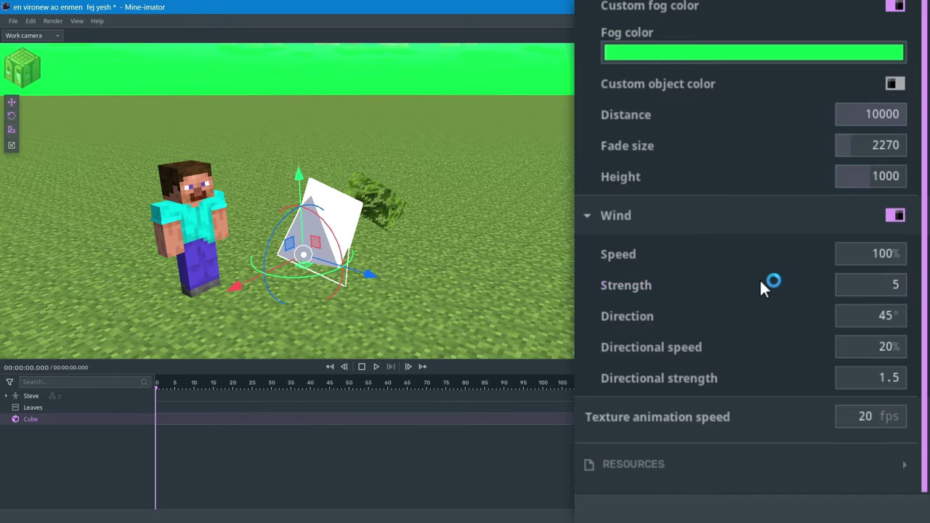
key("space")
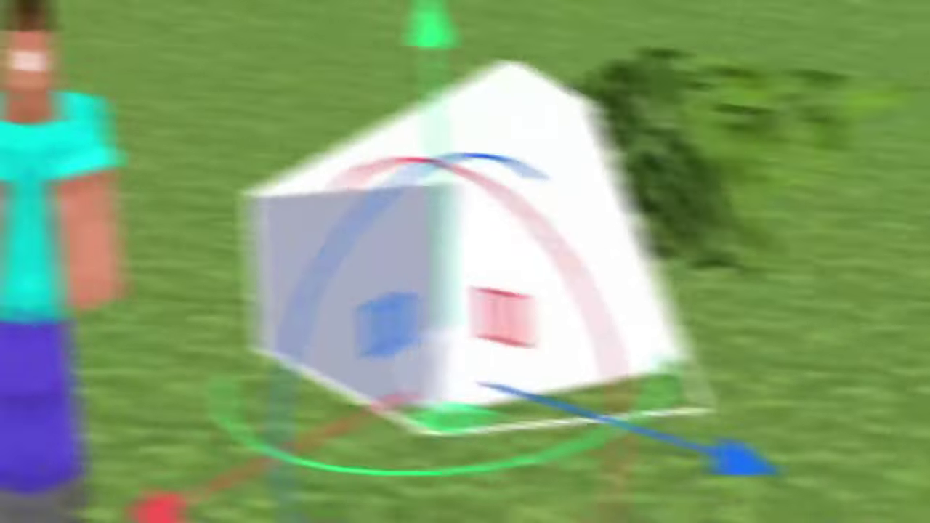
key("space")
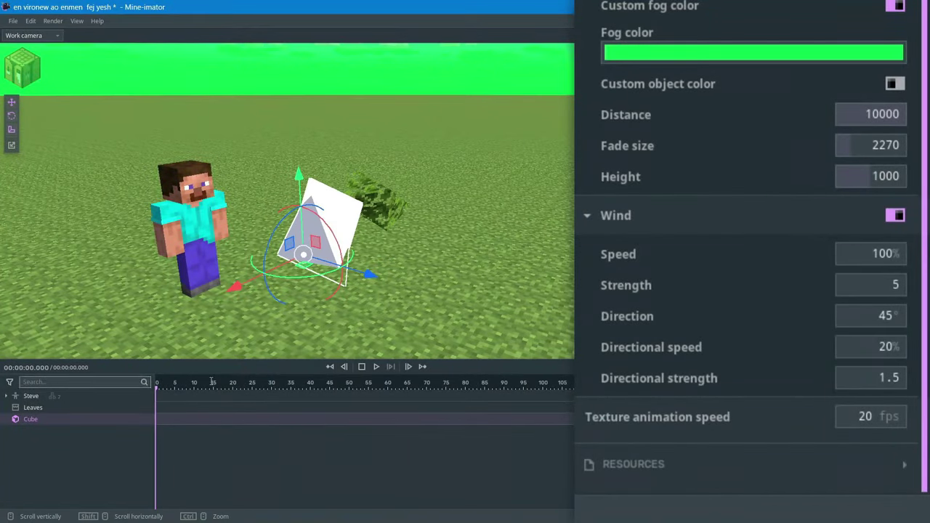
Set the wind direction to 180° and adjust the directional wind settings
left_click(876, 306)
type("180")
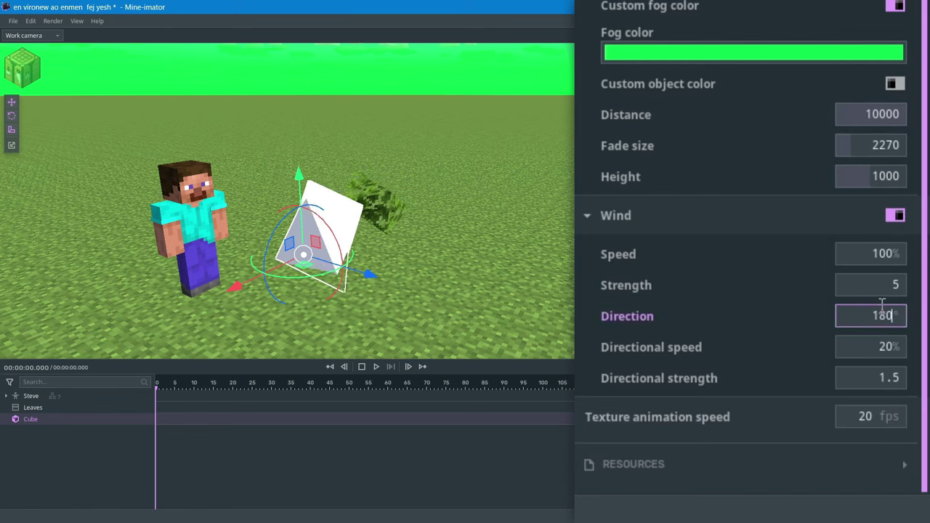
key("Return")
left_click_drag(843, 347, 846, 378)
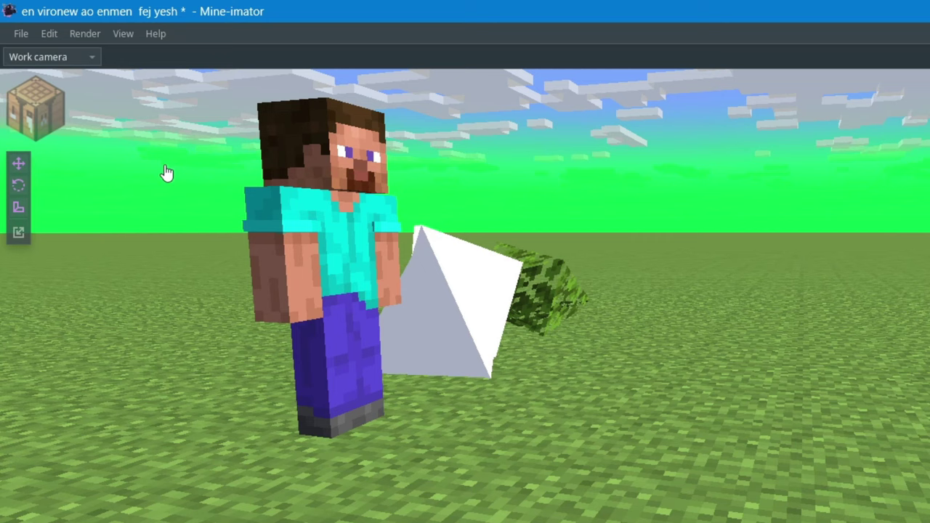
Create an Environment object in the timeline and select it
left_click(19, 119)
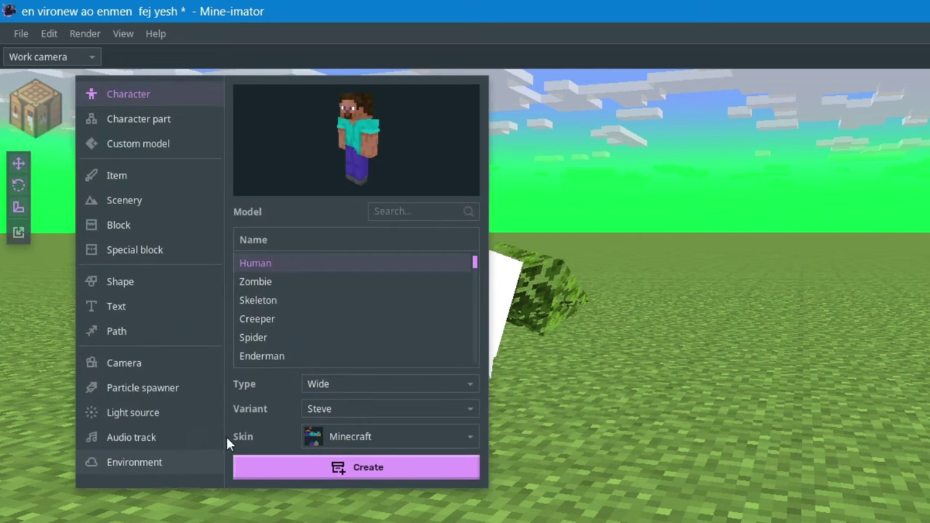
left_click(190, 466)
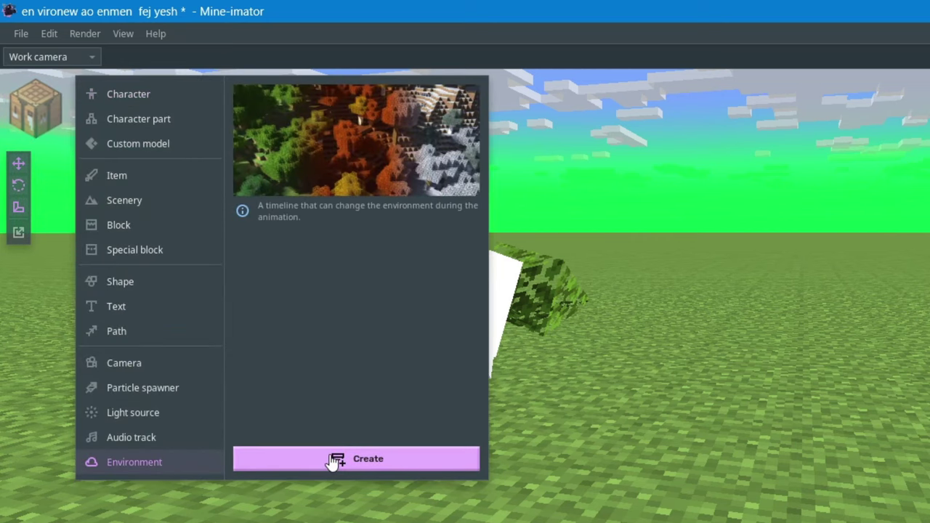
left_click(370, 460)
left_click(50, 438)
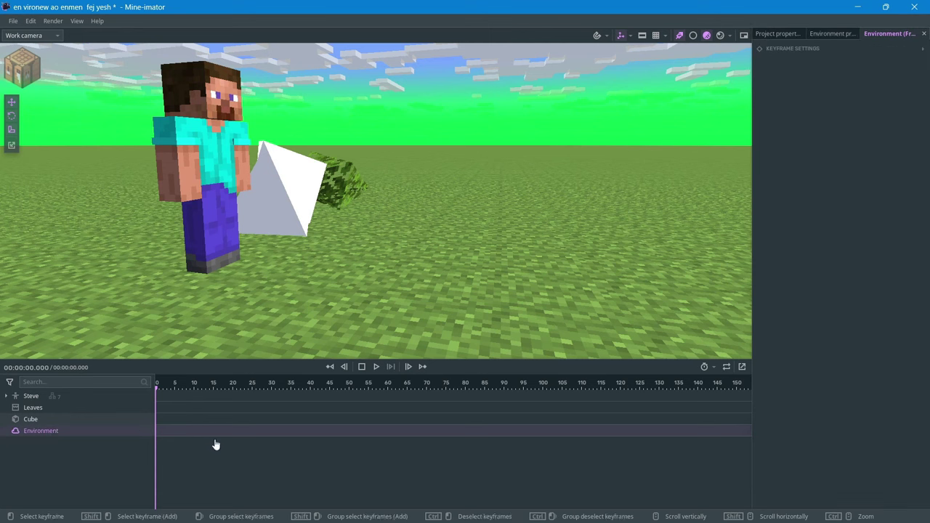
Export the Environment timeline object to the Pictures folder as Environment.miobject
left_click(776, 35)
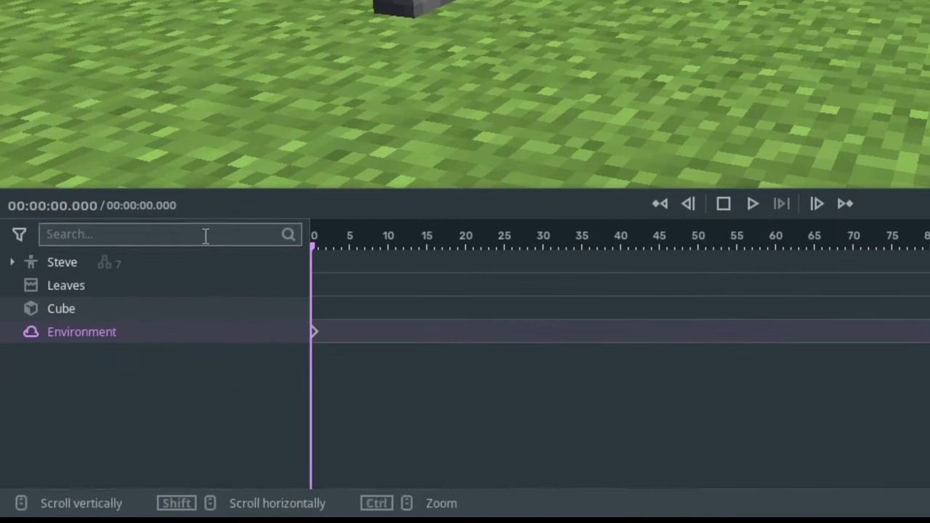
right_click(81, 334)
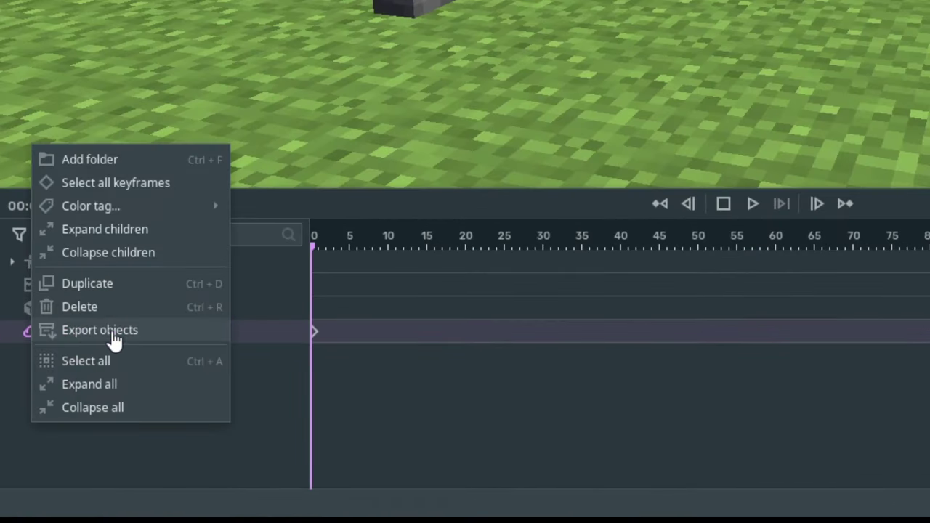
left_click(109, 331)
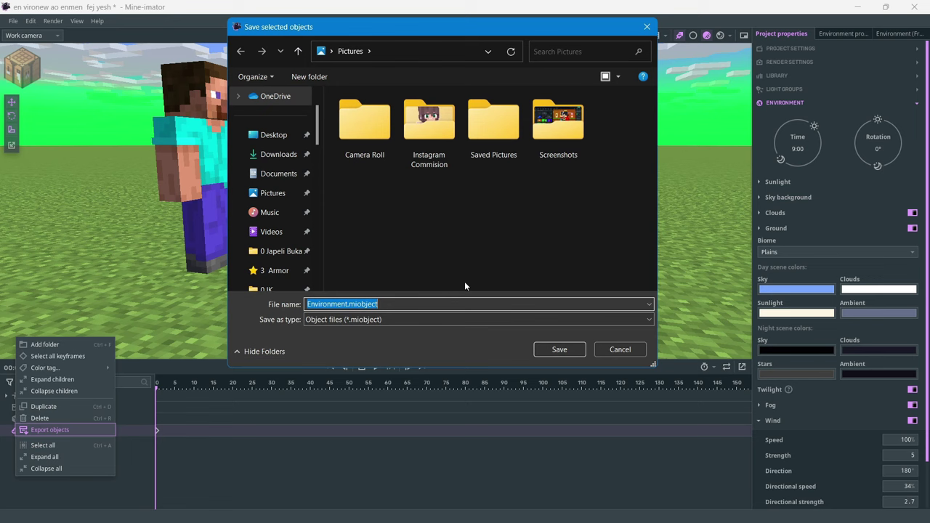
left_click(560, 354)
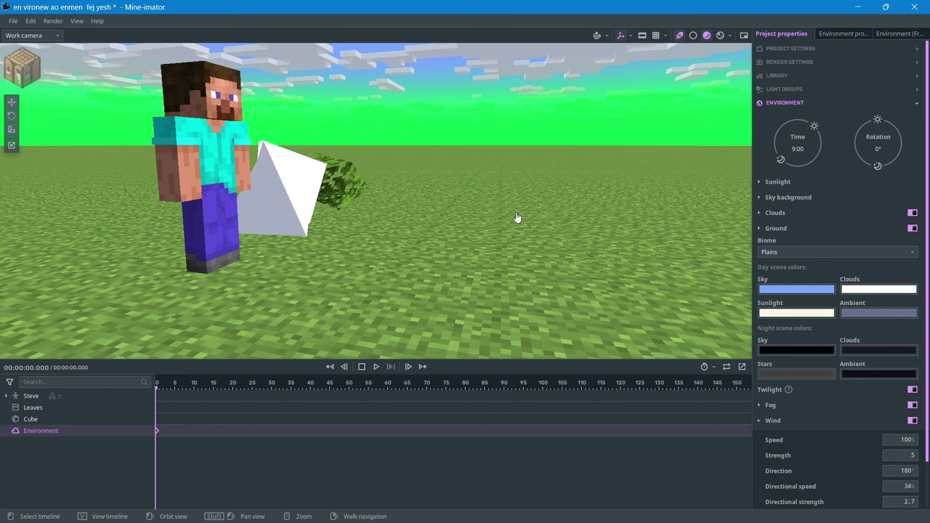
Save the current project's changes and create a new project named ADFIOFW OHOJDOVMVO
key("ctrl+n")
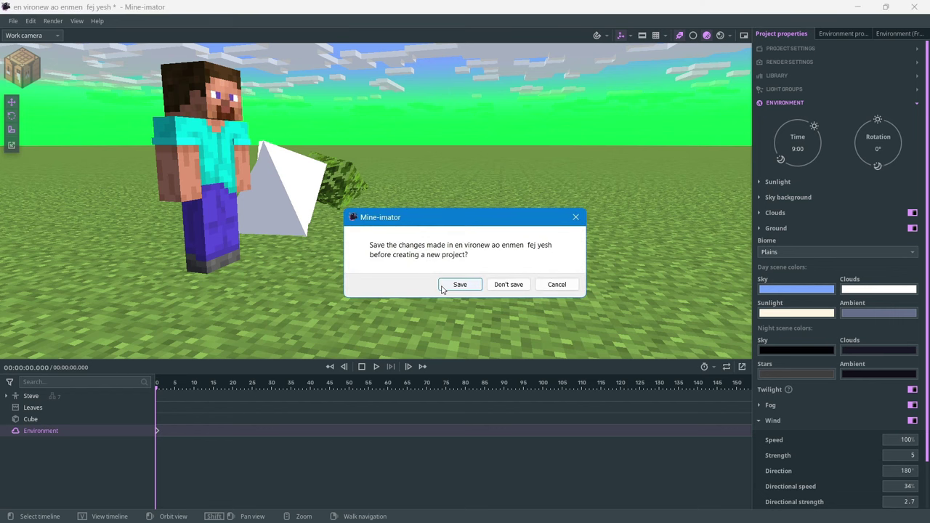
left_click(441, 289)
type("ADFIOF")
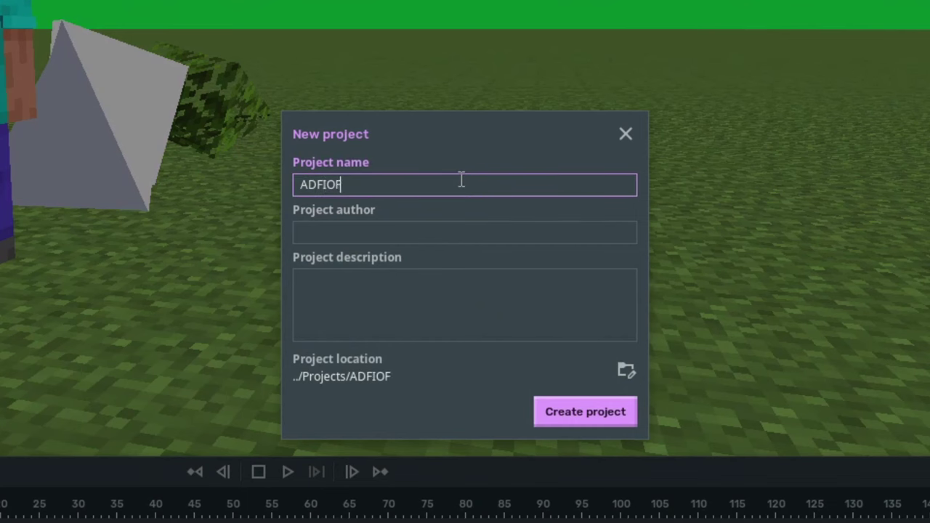
type("W OHOJDOVMVO")
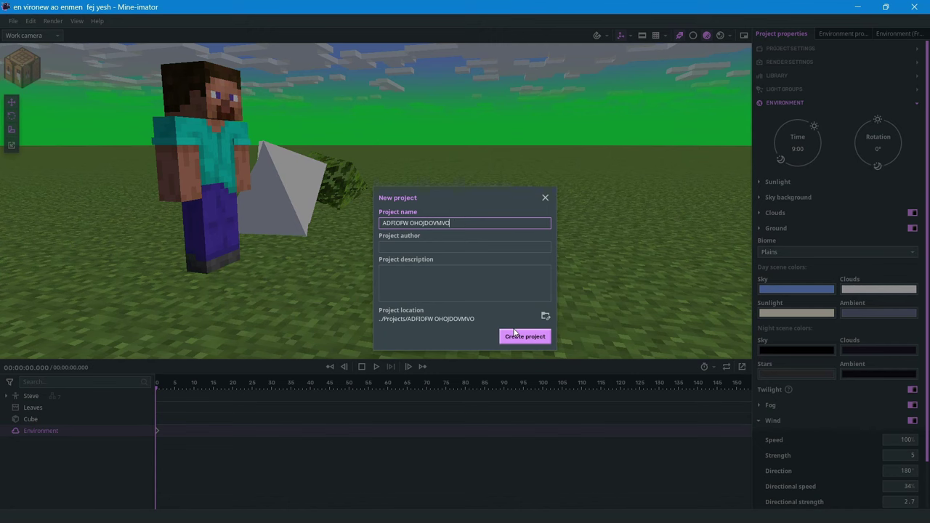
left_click(516, 334)
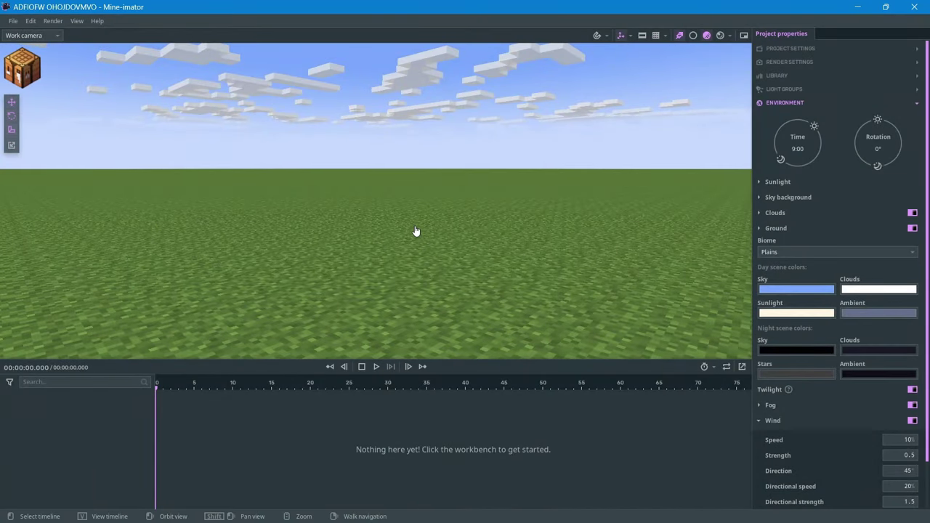
Import Environment.miobject from the Pictures folder into the new project
key("ctrl+i")
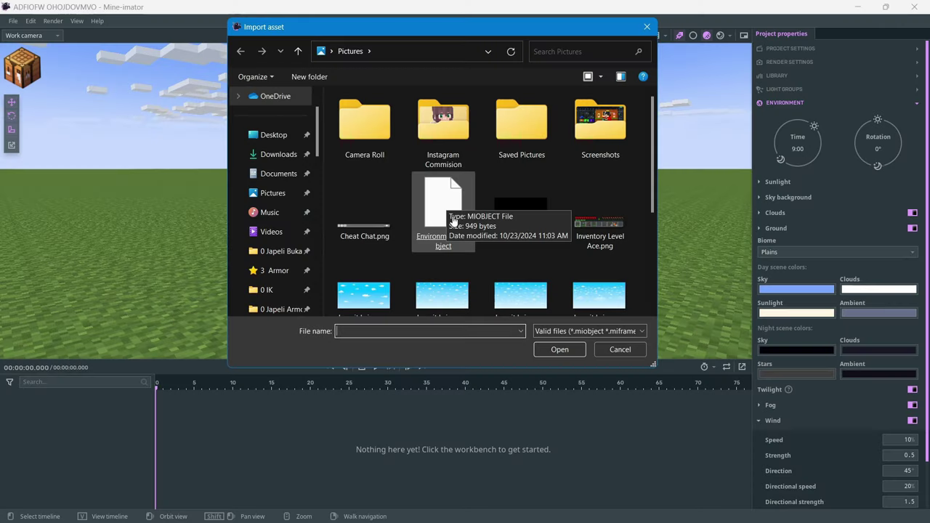
left_click(431, 174)
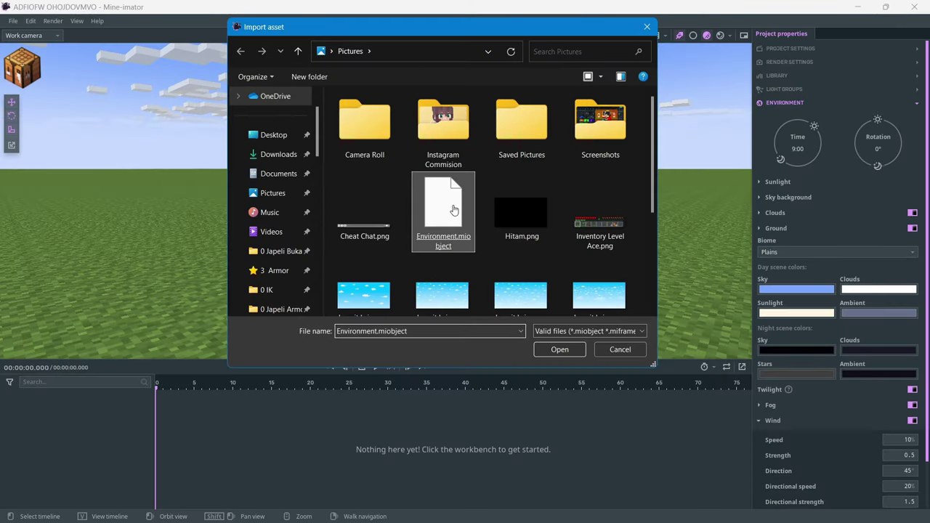
left_click(560, 350)
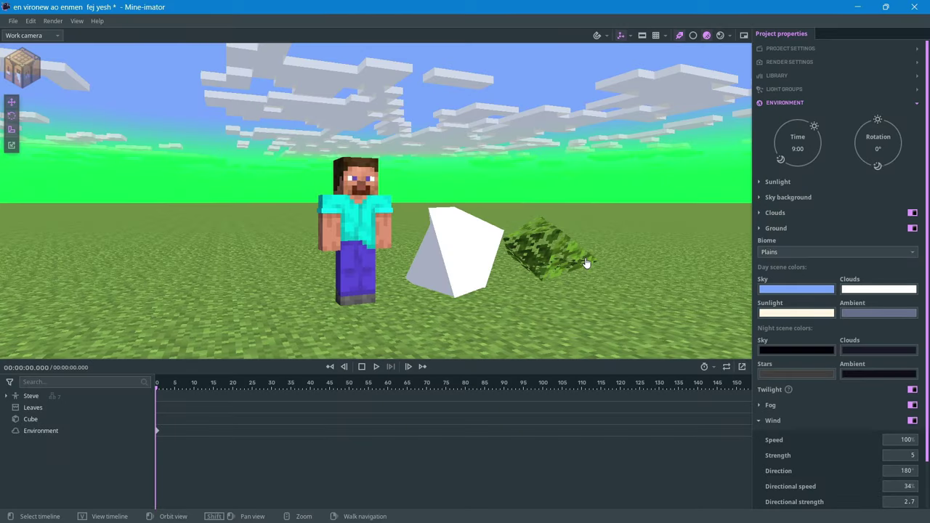
Add a second keyframe to the Environment timeline and place it at frame 25
left_click(83, 432)
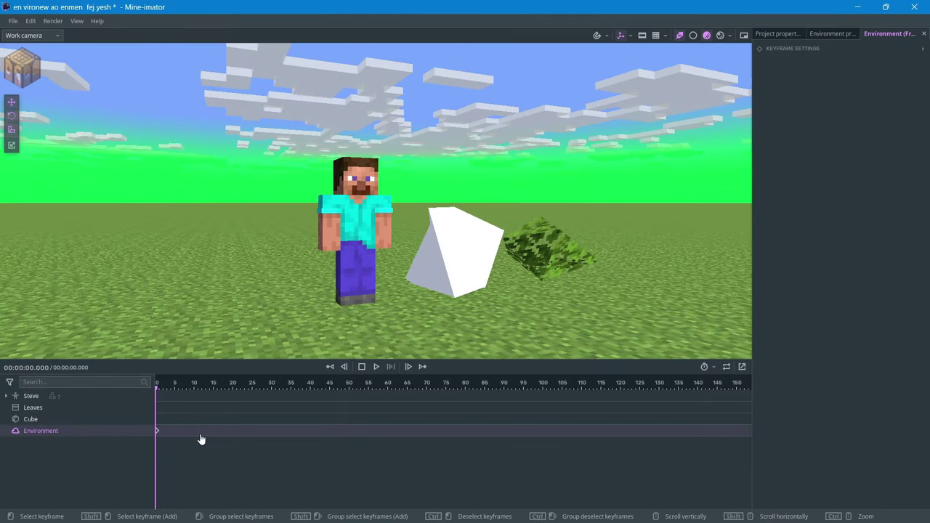
left_click(198, 434)
left_click_drag(204, 433, 252, 431)
Set the environment time to 2:16:22 on the Environment keyframe at frame 25
left_click(777, 33)
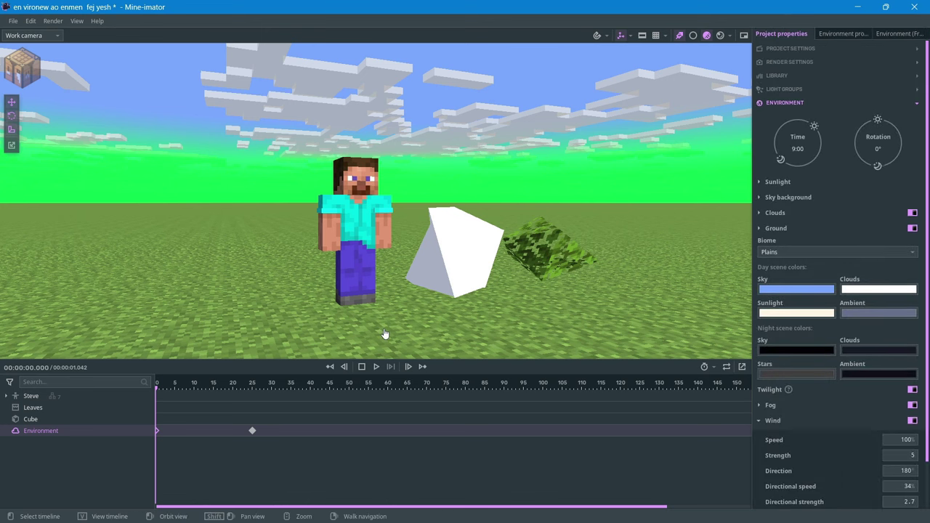
mouse_move(384, 333)
right_mouse_down()
mouse_move(384, 320)
mouse_move(385, 343)
right_mouse_up()
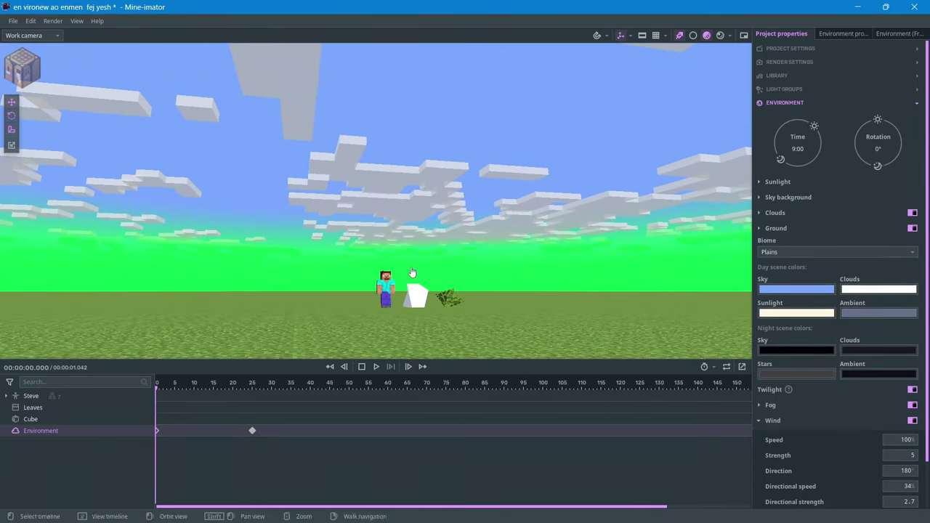
left_click(252, 430)
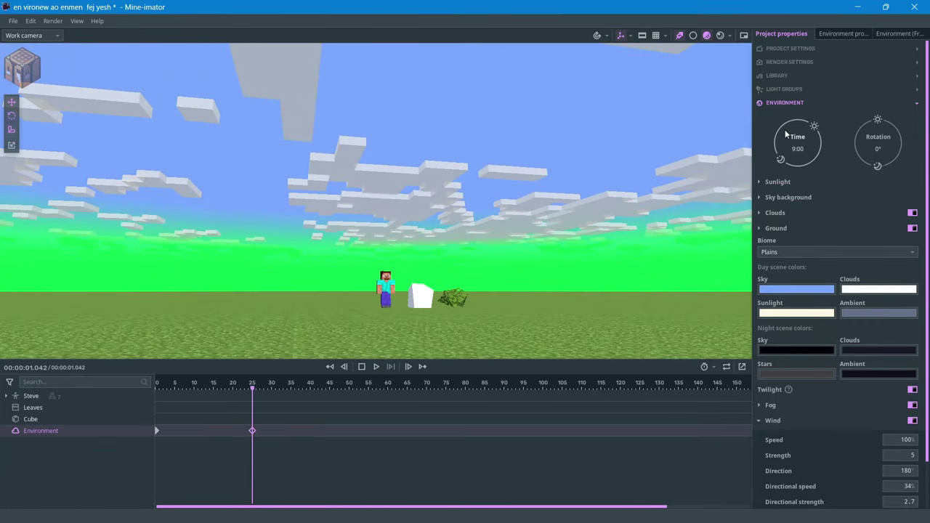
left_click_drag(814, 125, 775, 134)
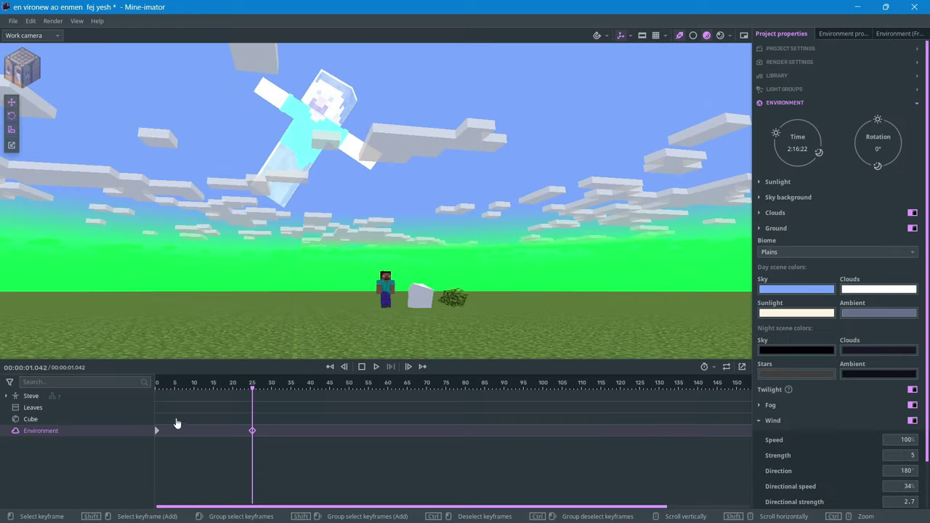
Apply the quadratic Ease In & Out transition to the Environment keyframe at frame 0 and play the animation to preview the changing time
left_click(155, 431)
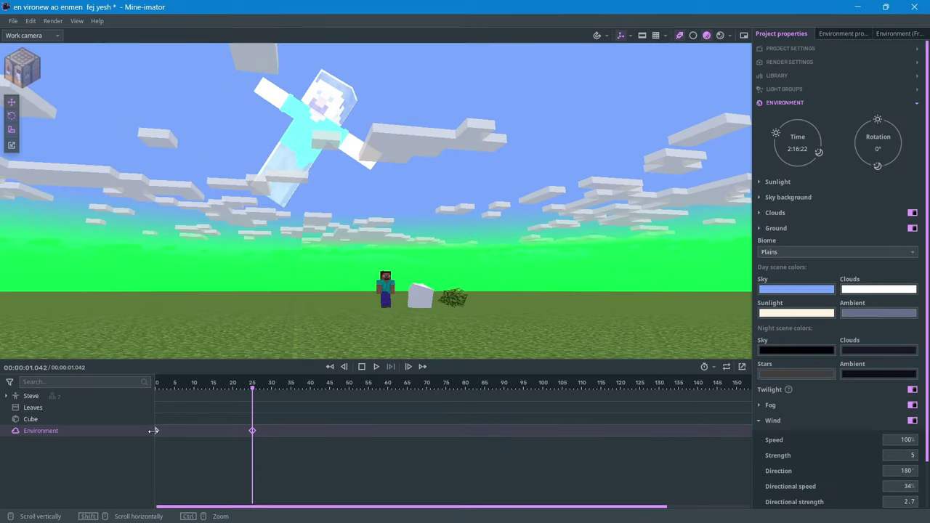
right_click(155, 431)
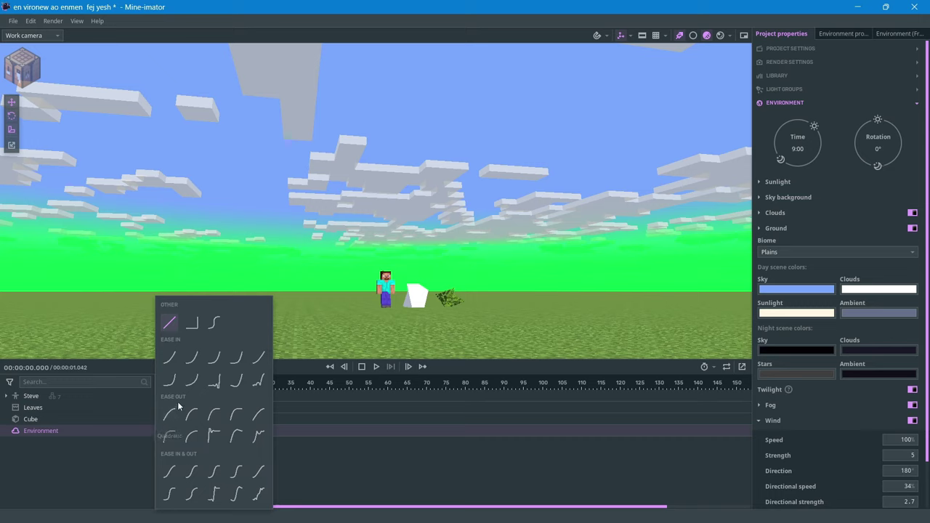
left_click(176, 482)
key("space")
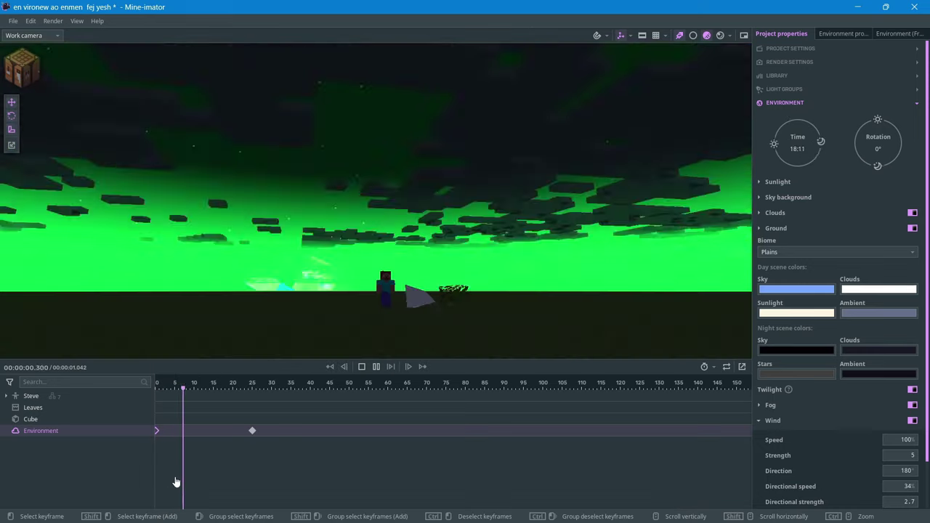
left_click(252, 431)
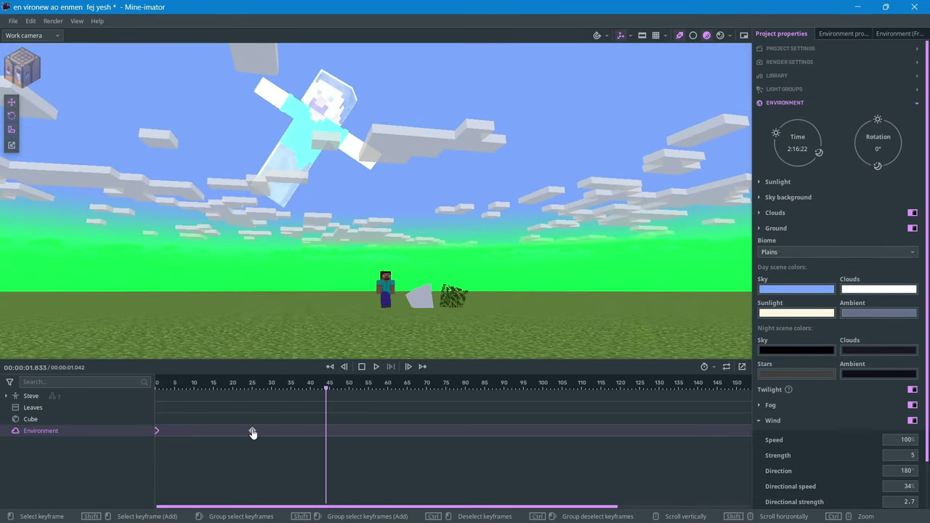